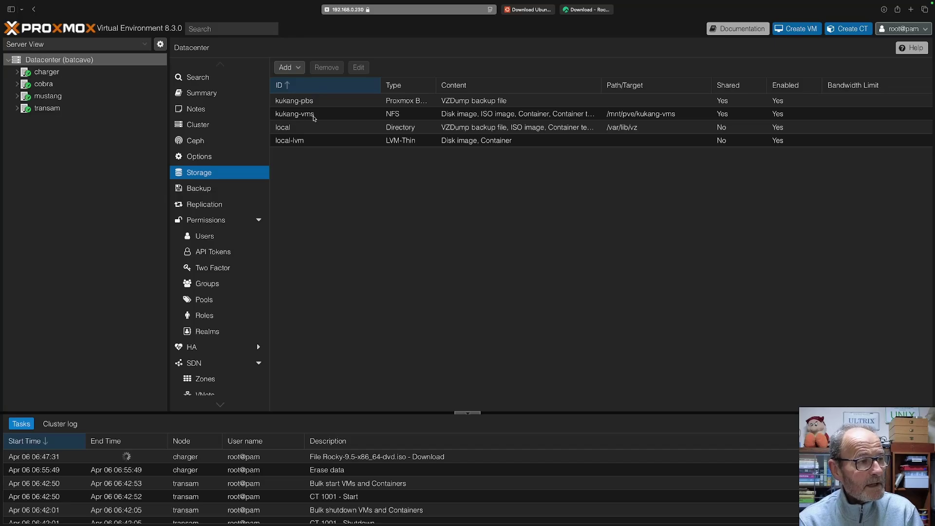
Examine which content types the kukang-vms NFS storage allows, and leave its settings as they are
click(308, 116)
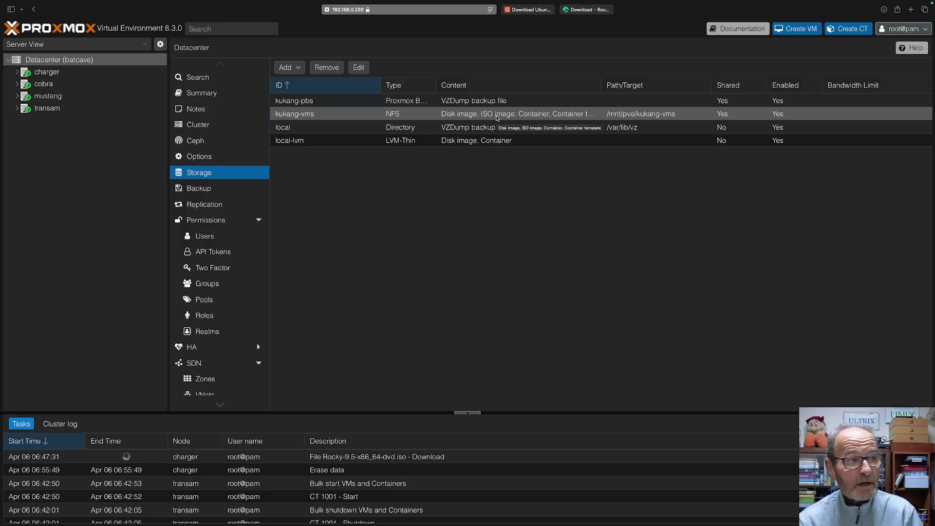
double_click(497, 118)
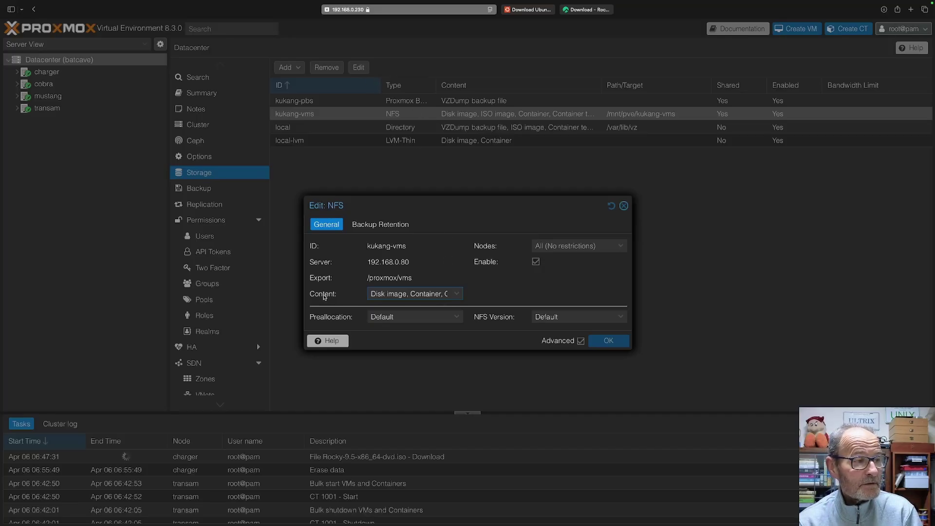
click(458, 293)
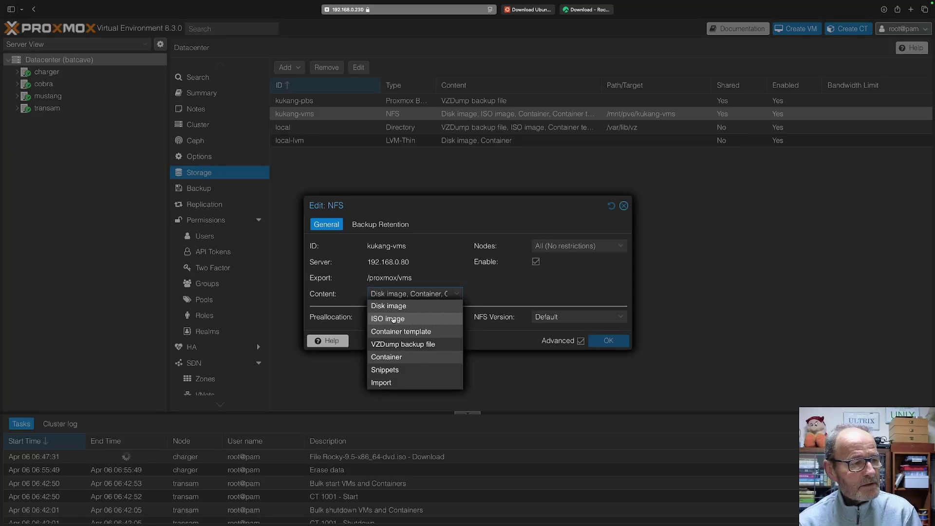
click(624, 206)
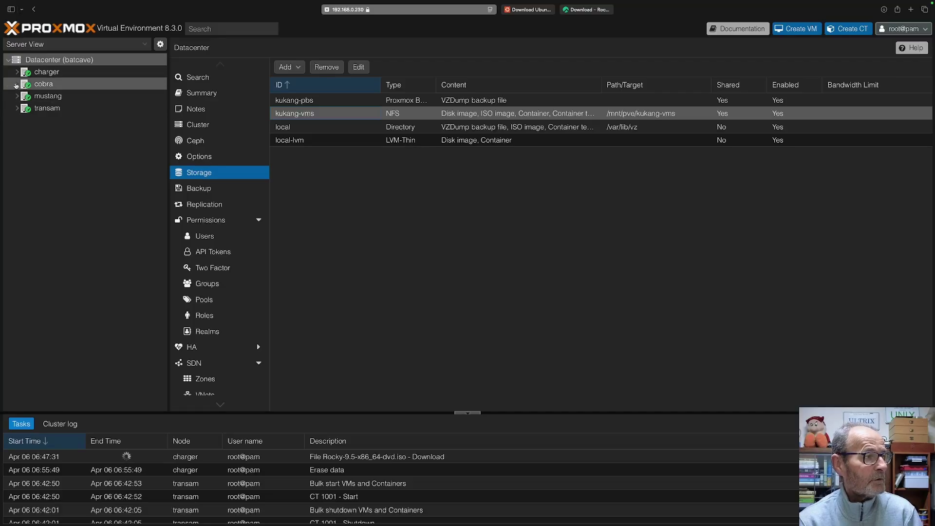
Open the list of ISO images in the kukang-vms storage on node cobra
click(17, 84)
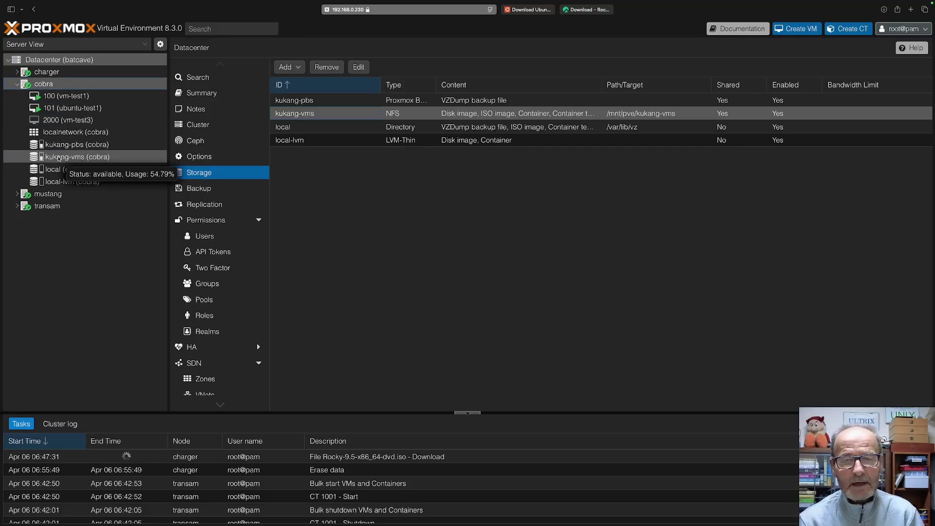
click(58, 158)
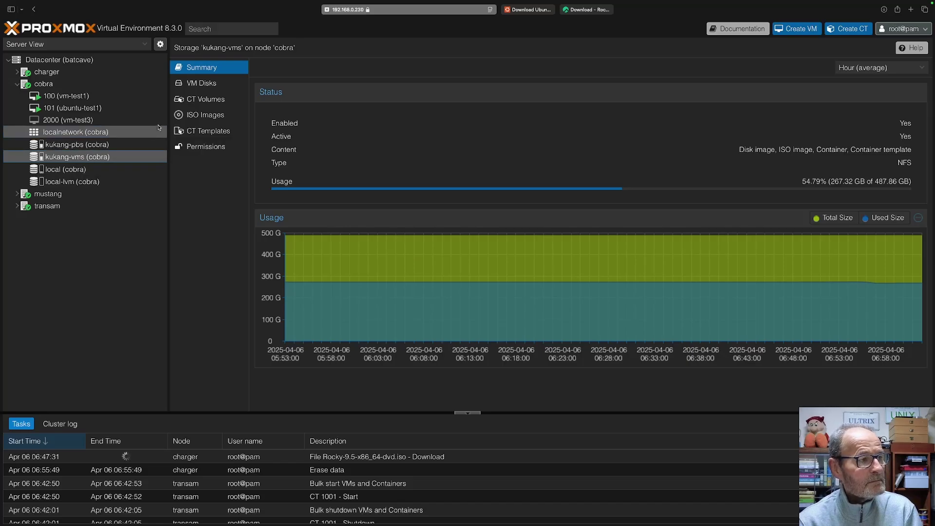
click(200, 115)
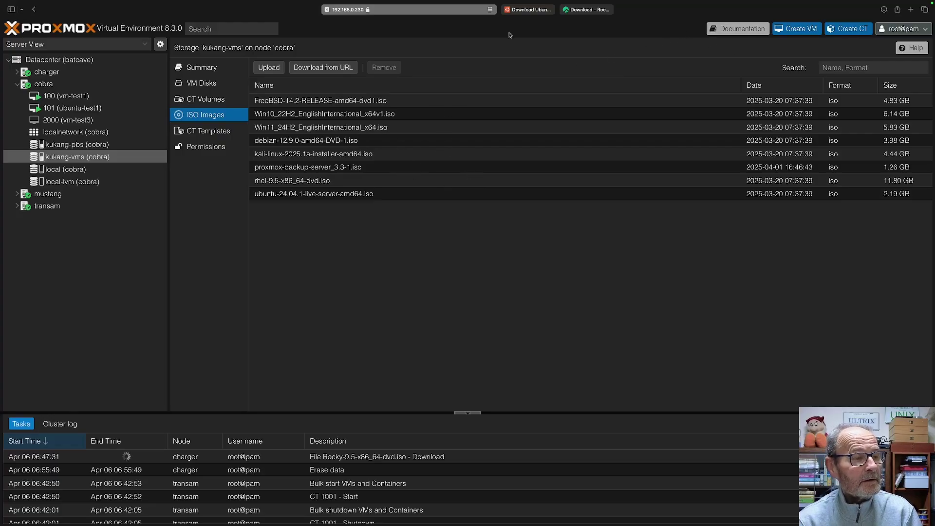
Copy the download link for Ubuntu 24.04.2 LTS Desktop from the Ubuntu website
mouse_move(531, 10)
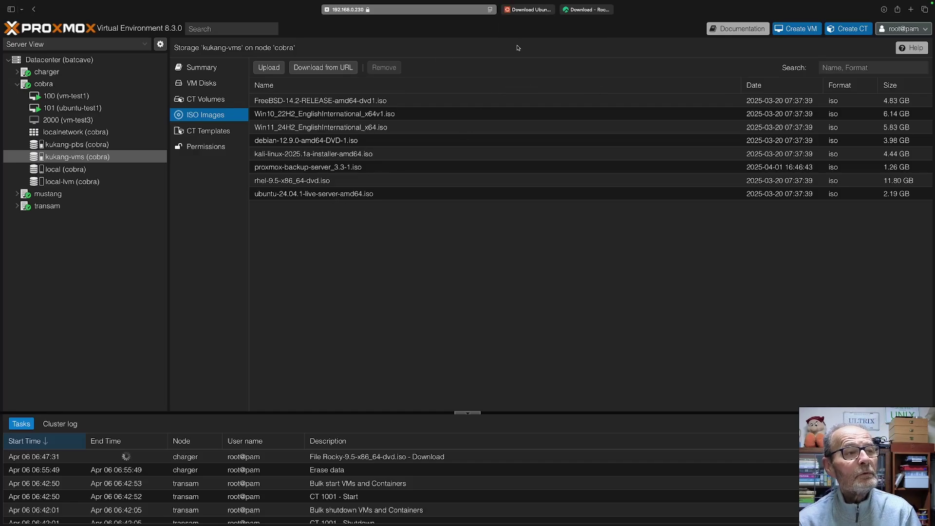
click(524, 11)
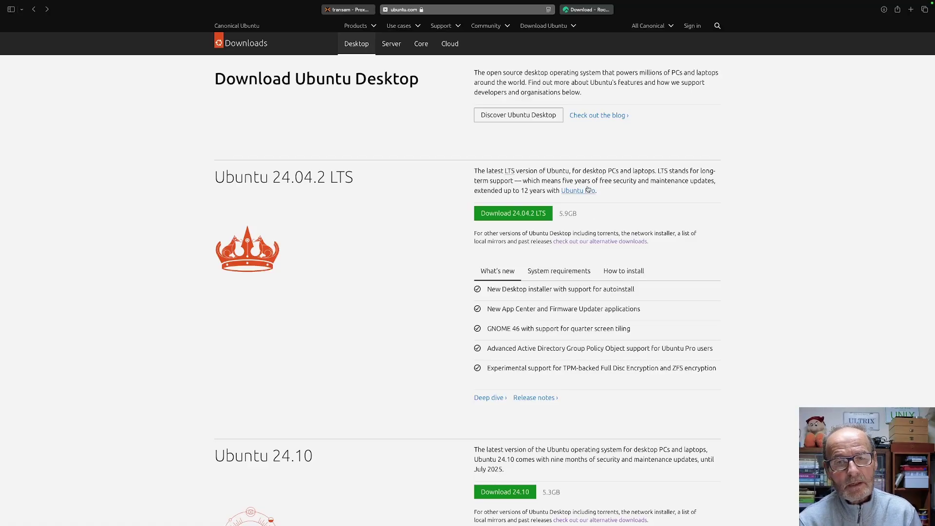
click(348, 9)
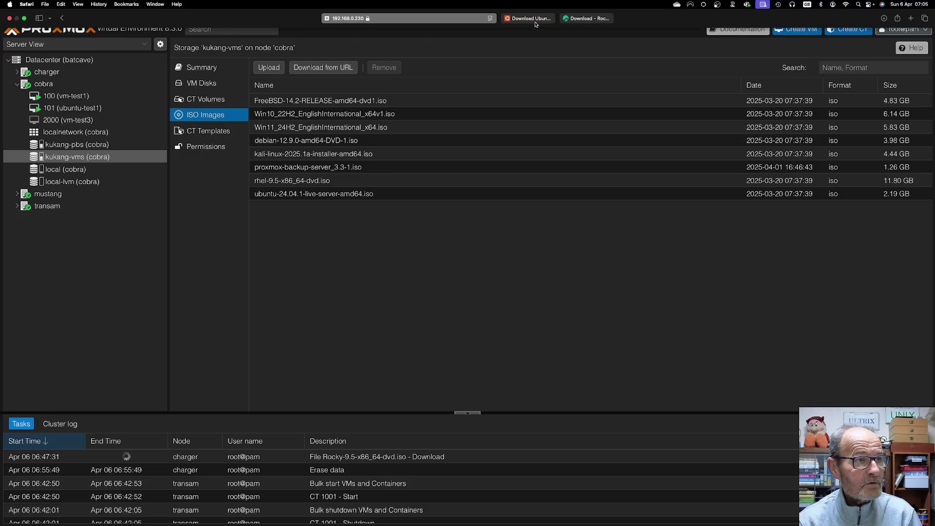
click(534, 20)
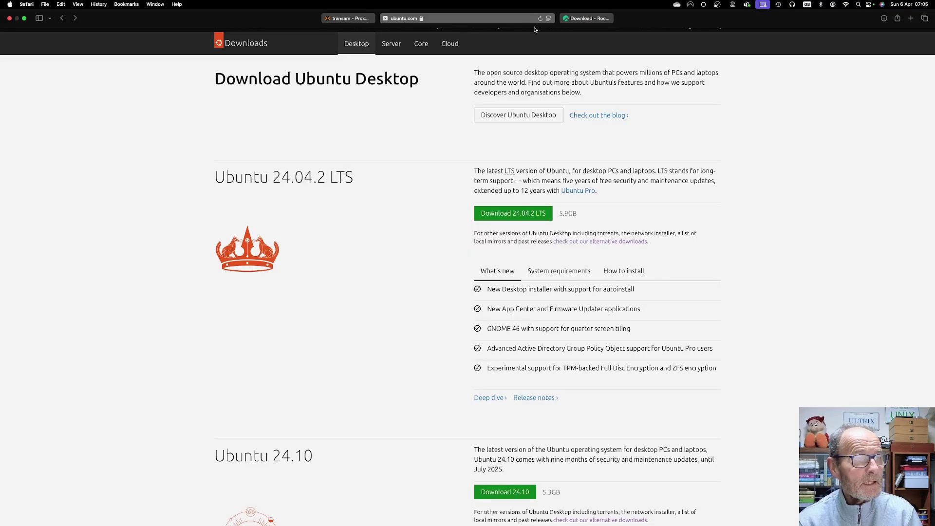
right_click(509, 215)
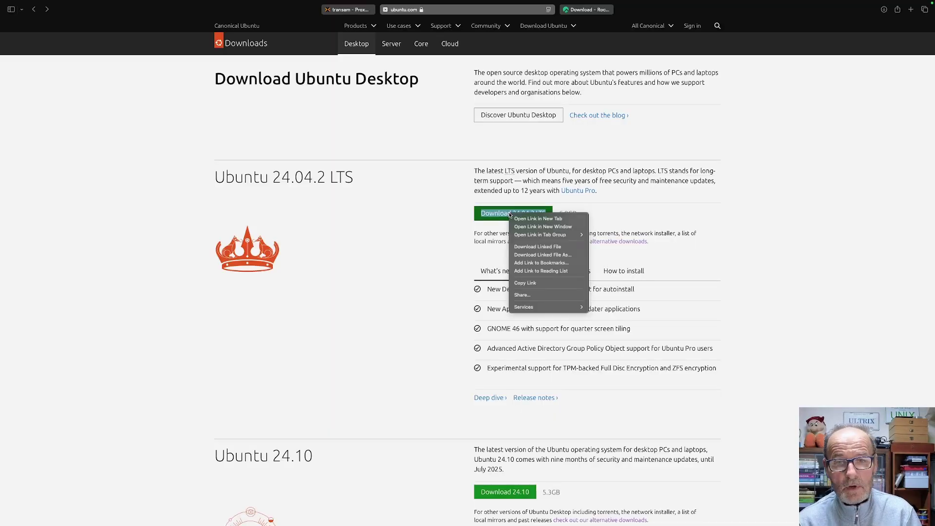
click(526, 283)
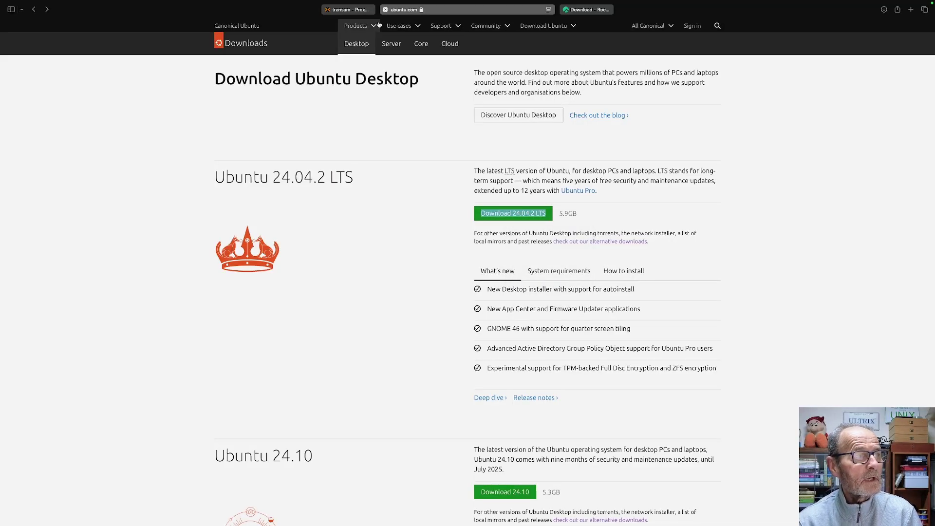
Try to download the Ubuntu 24.04.2 desktop image from the copied URL into the kukang-vms ISO storage in Proxmox
click(351, 11)
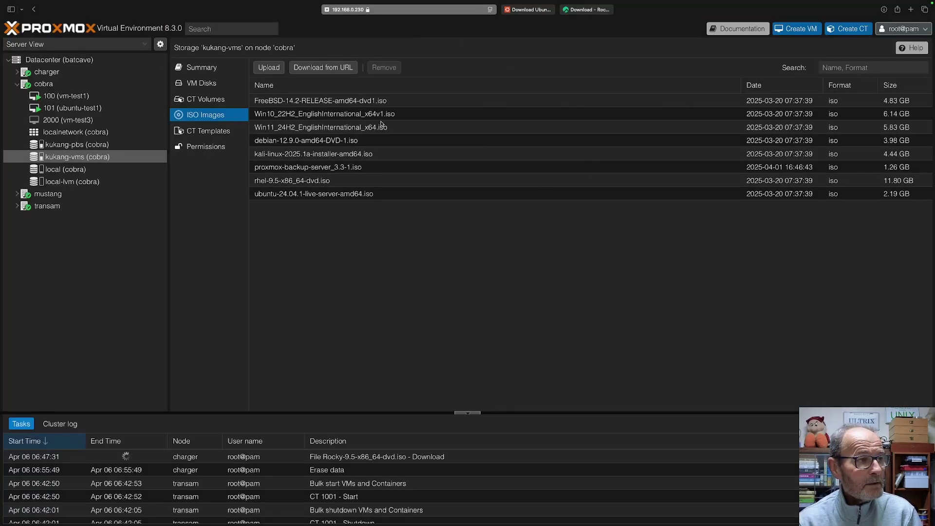
click(323, 67)
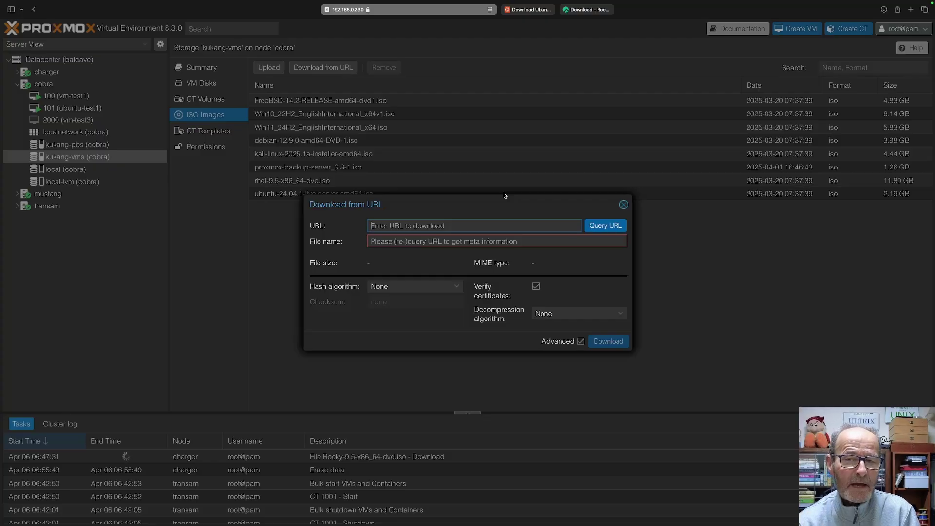
key(super+v)
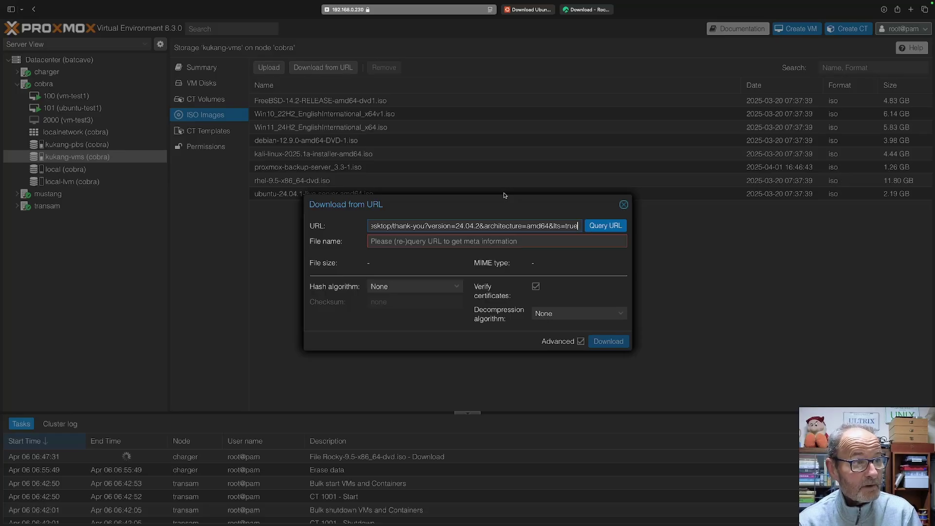
click(606, 226)
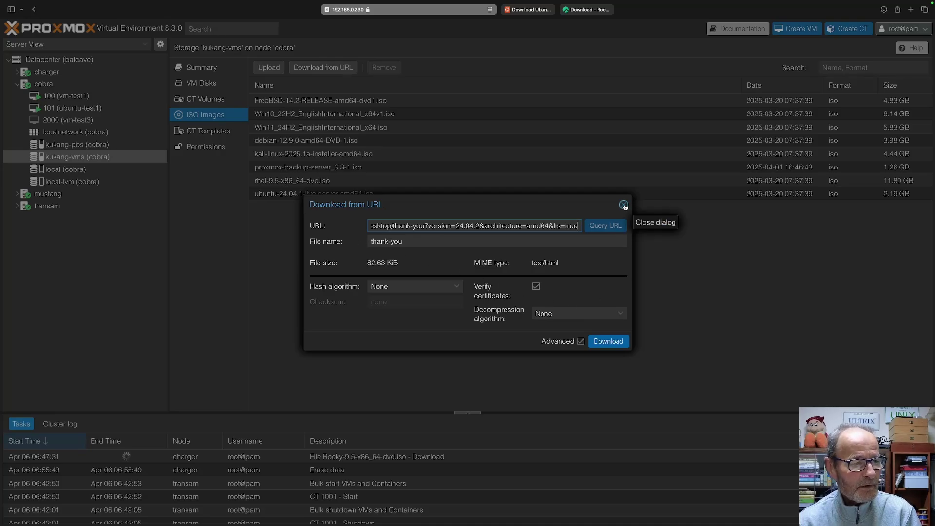
click(608, 341)
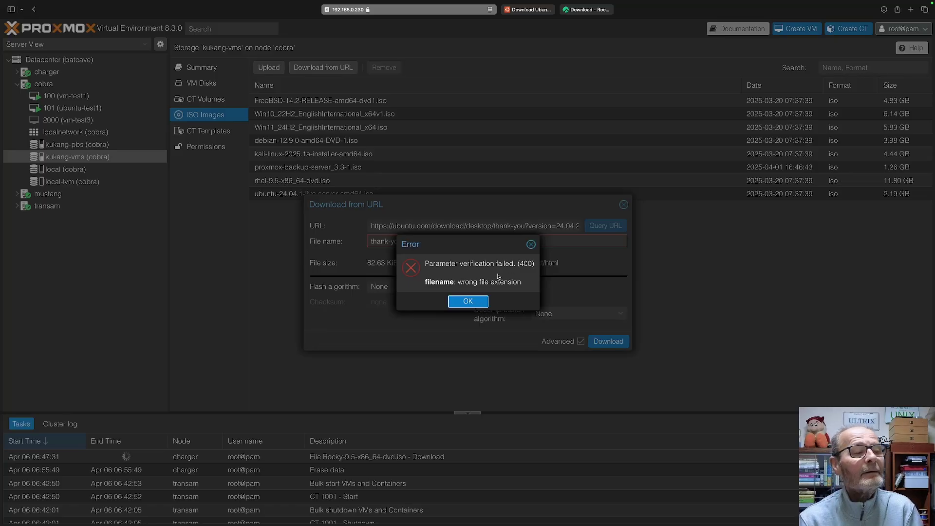
click(475, 301)
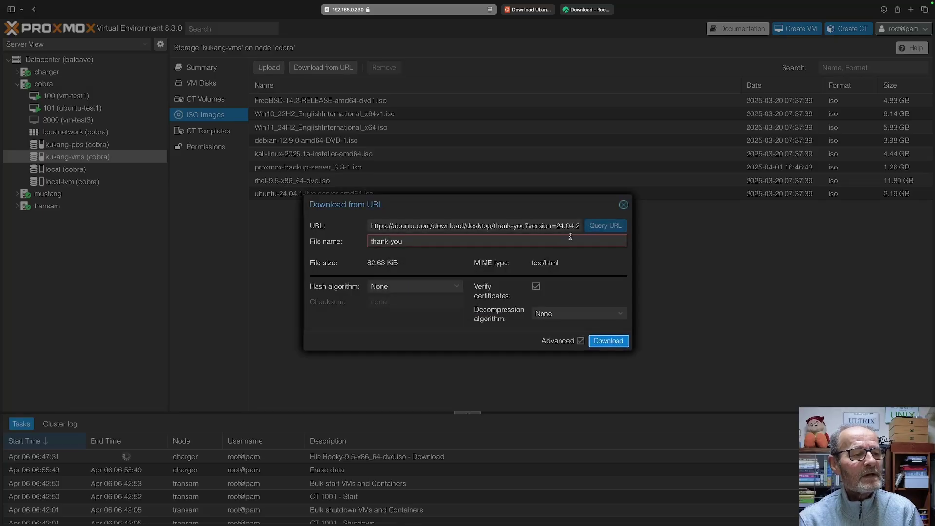
click(624, 205)
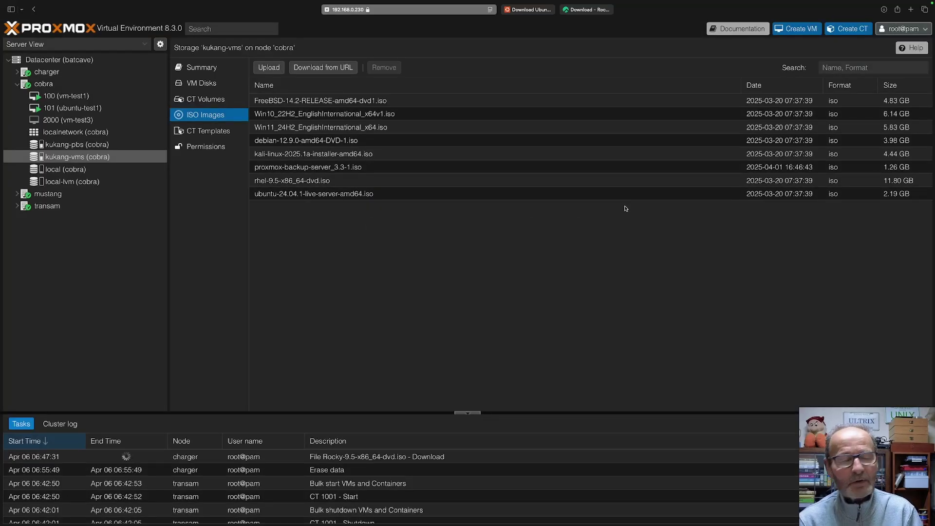
Upload ubuntu-24.04.2-desktop-amd64.iso from the Downloads folder to the ISO images of the kukang-vms storage
click(272, 67)
click(553, 232)
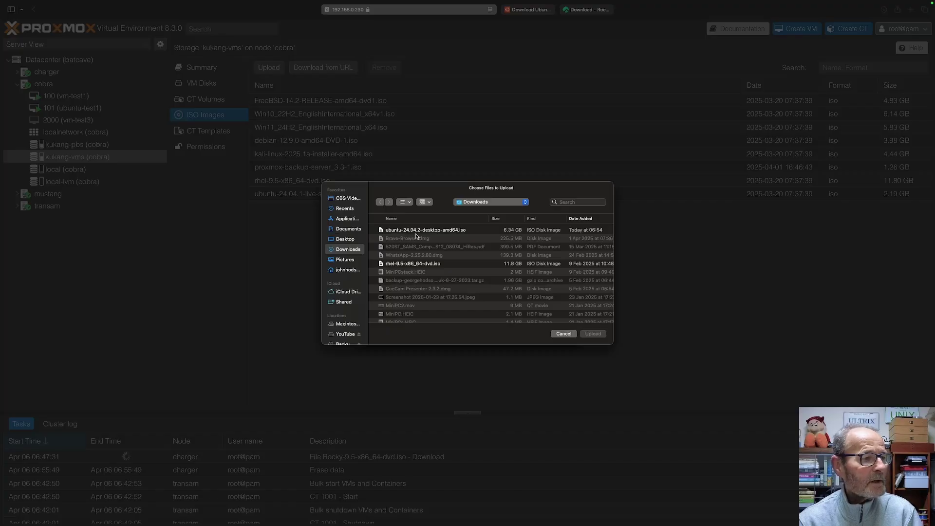
double_click(416, 231)
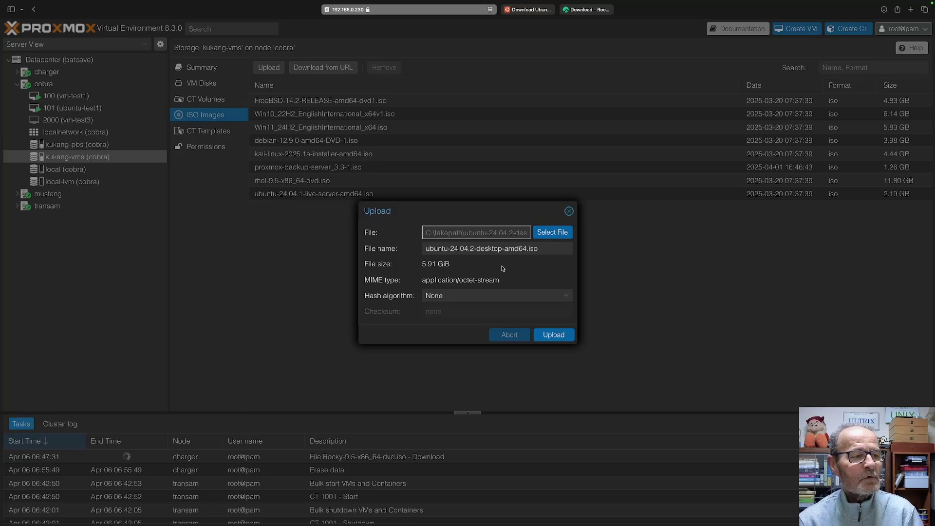
click(551, 335)
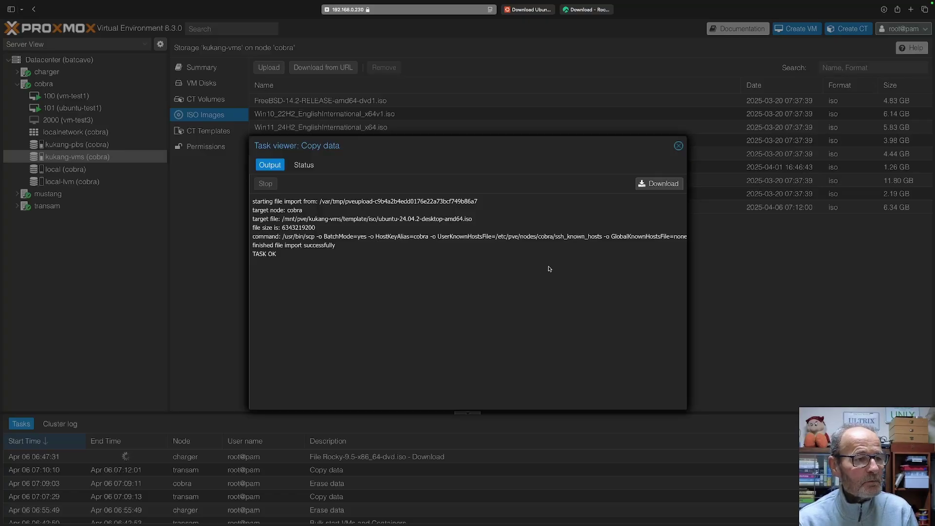
click(679, 146)
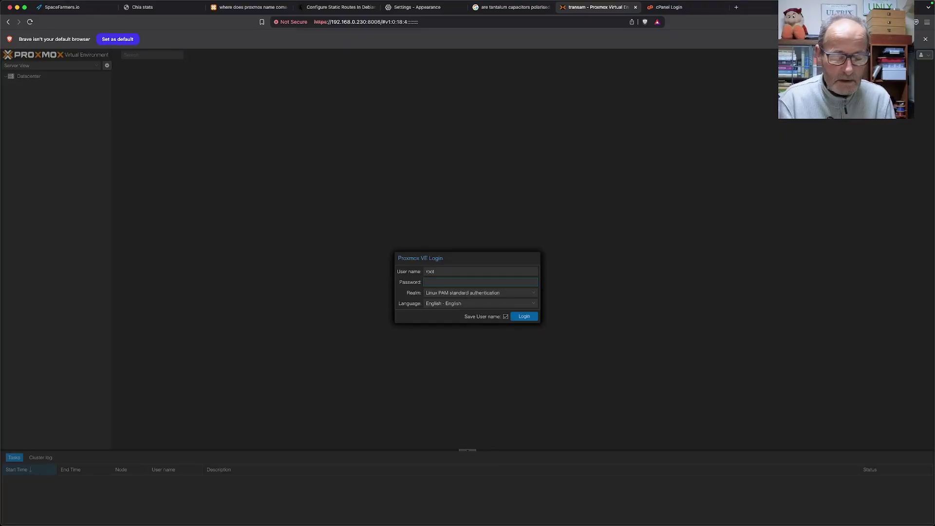
Log in to the Proxmox VE web interface as root with the account password and shrink the task log area
text(••)
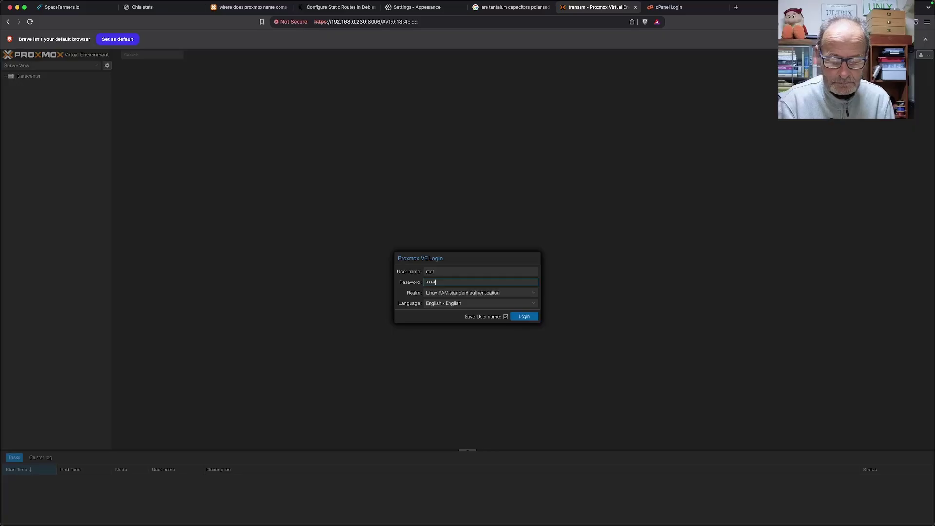
key(Return)
key(super+plus)
key(super+plus)
key(super+plus)
key(super+plus)
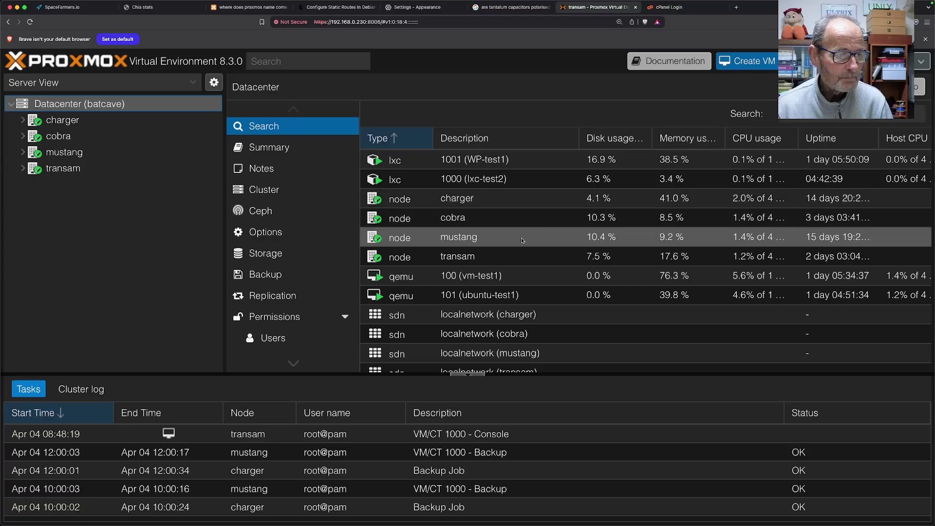
drag(467, 375, 468, 444)
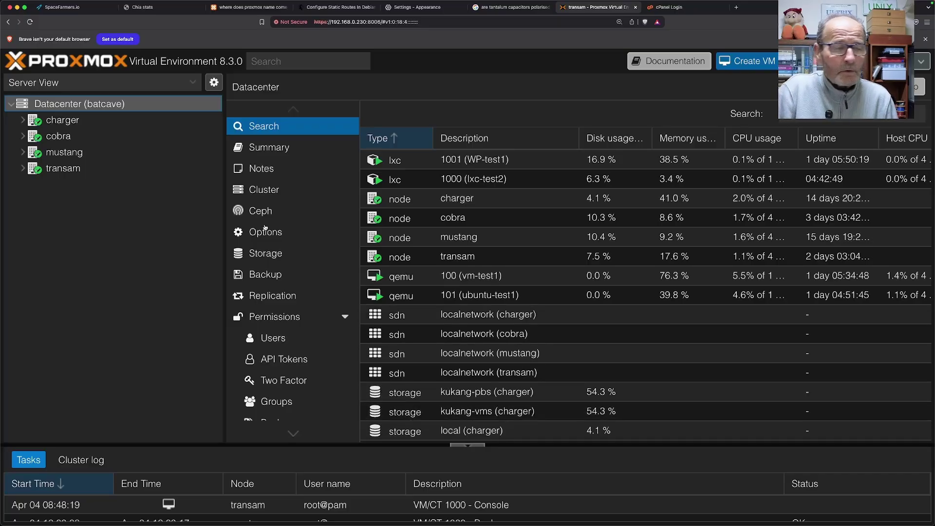
Check what the nodes charger, cobra and mustang contain in the server tree
click(22, 120)
click(22, 121)
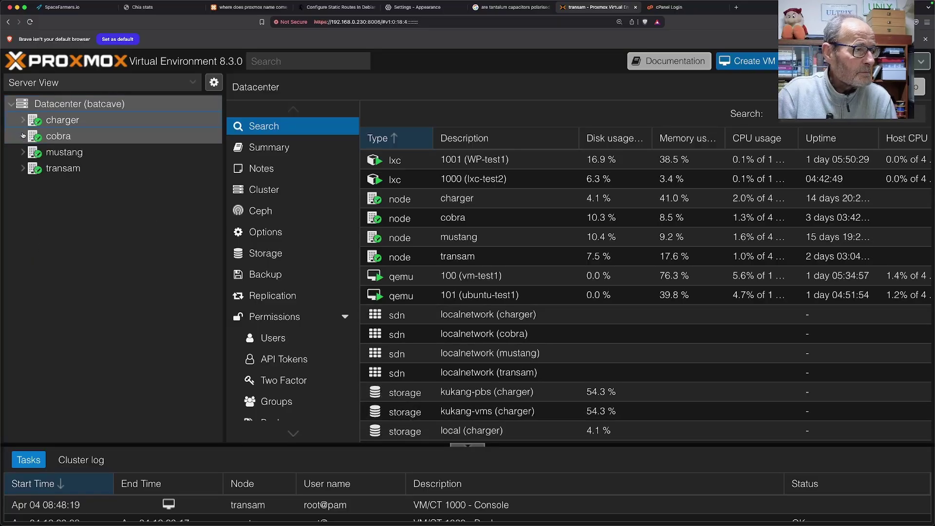
click(24, 137)
click(23, 137)
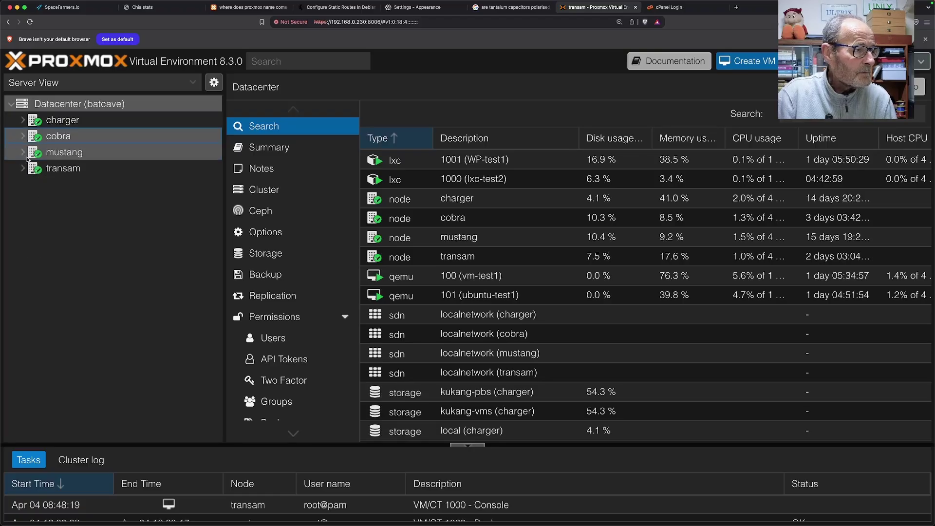
click(23, 153)
click(23, 153)
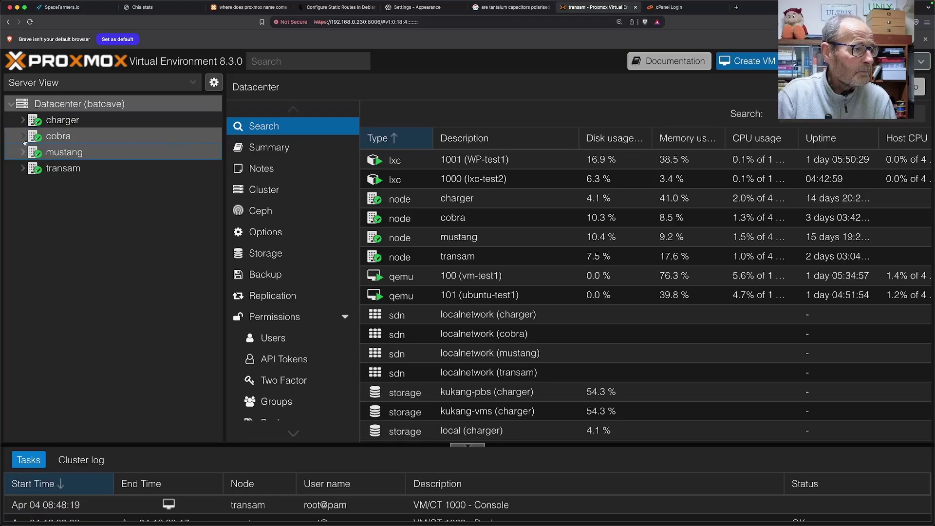
Expand node cobra and view its summary
click(23, 137)
click(52, 138)
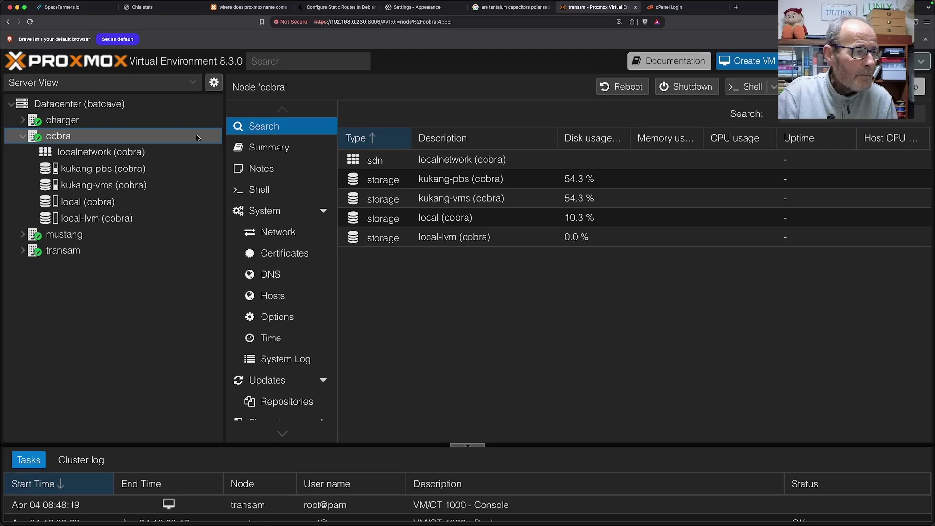
click(271, 147)
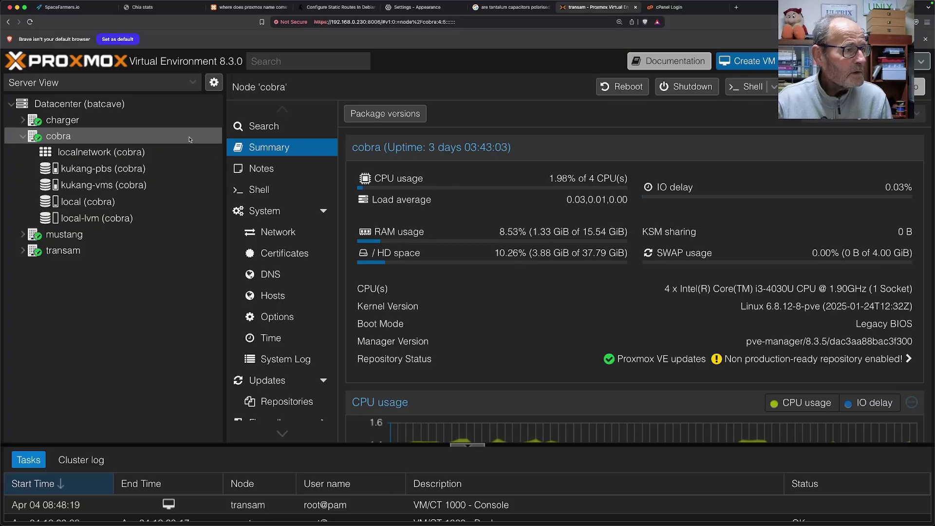
Start creating a virtual machine on node cobra and set its VM ID to 2000
right_click(51, 139)
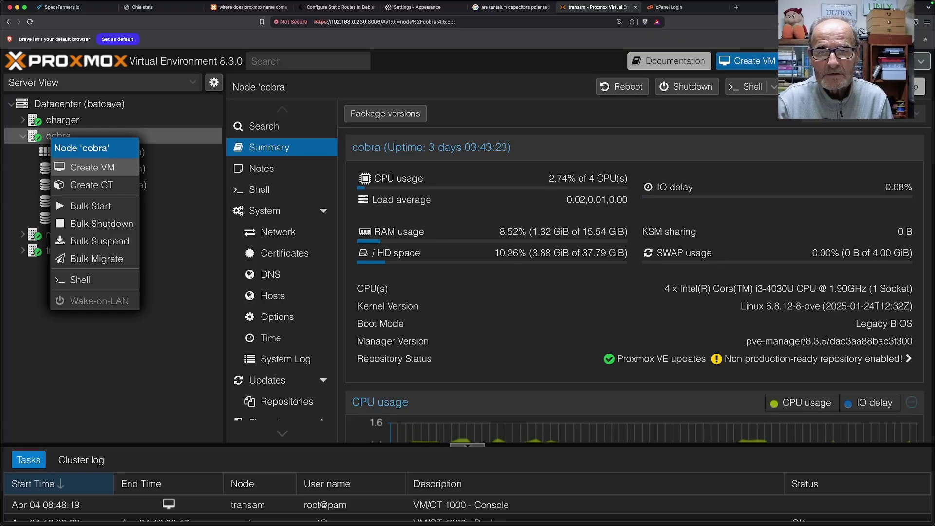
key(Escape)
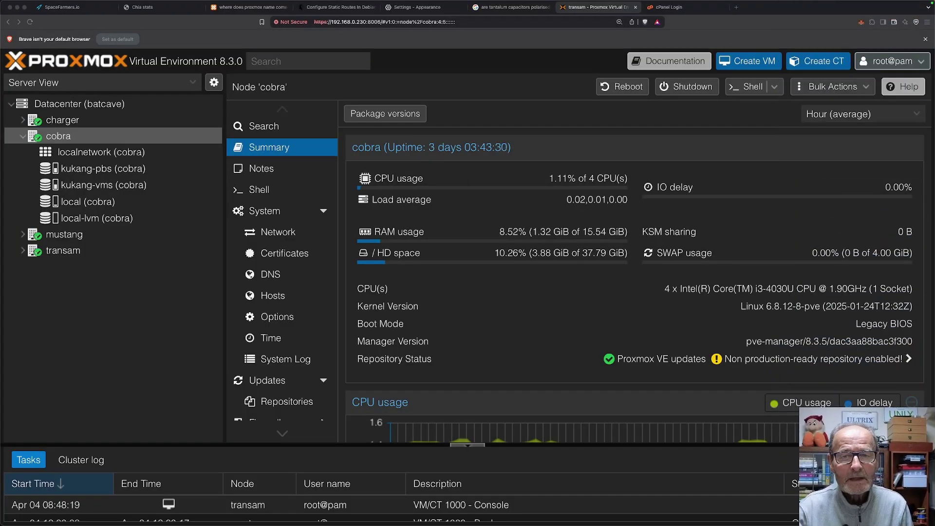
click(750, 62)
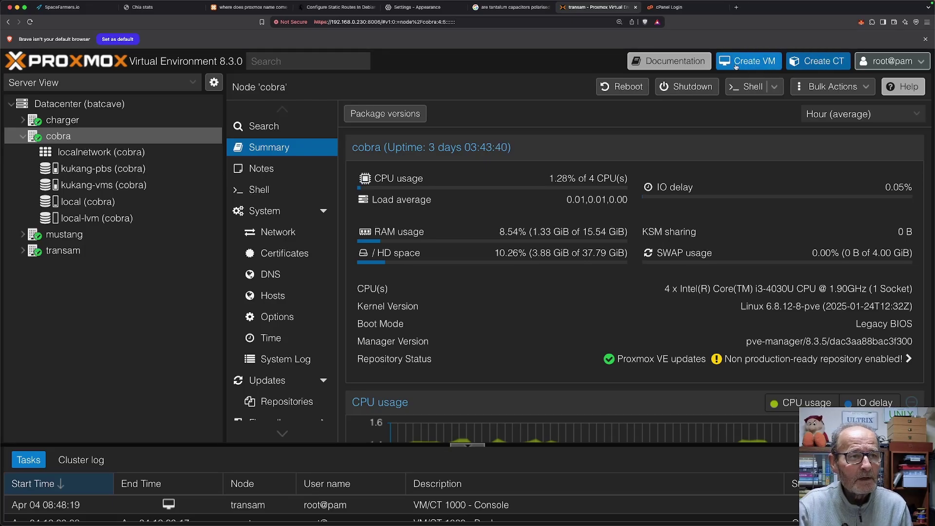
click(744, 62)
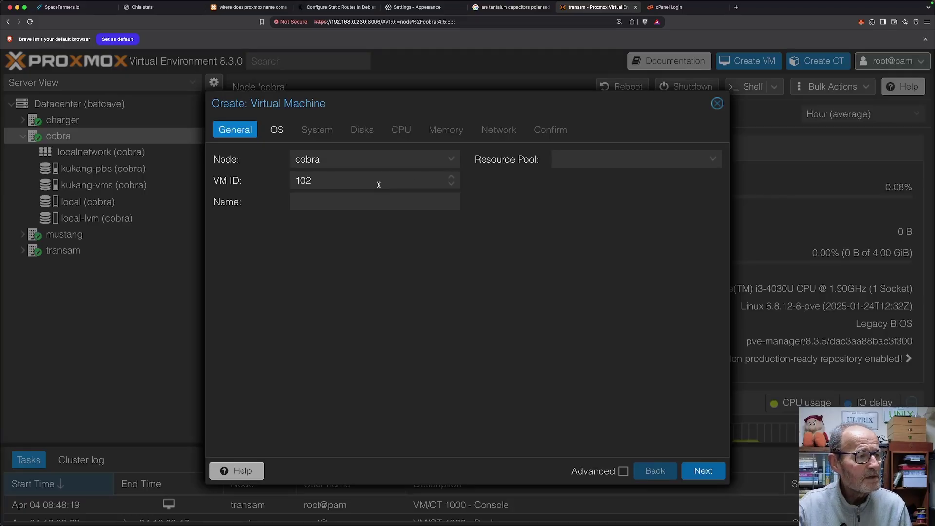
click(323, 181)
key(BackSpace)
text(0)
double_click(323, 180)
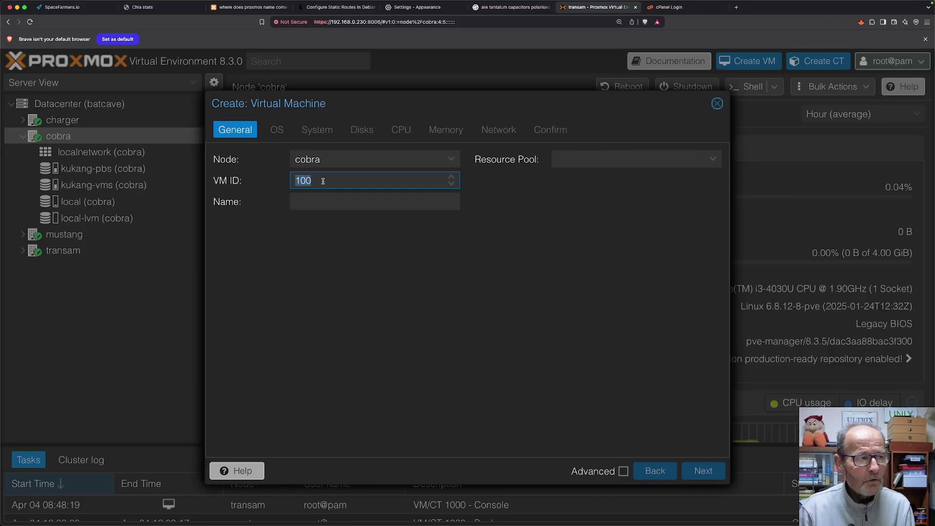
text(2000)
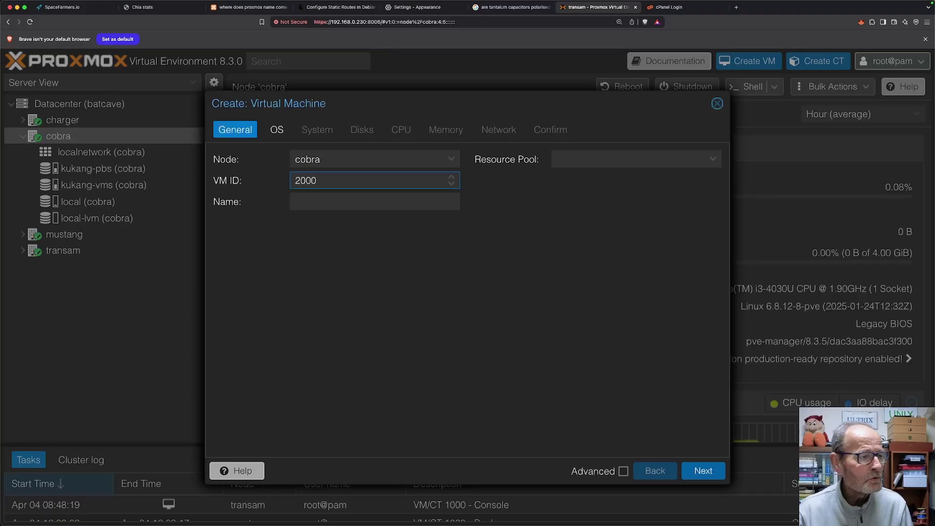
Name the new virtual machine vm-test3
click(363, 202)
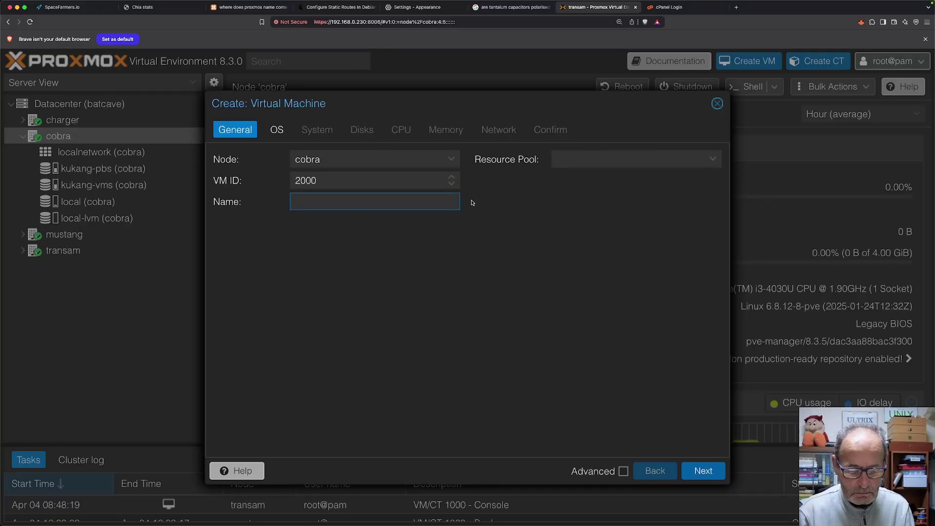
text(v)
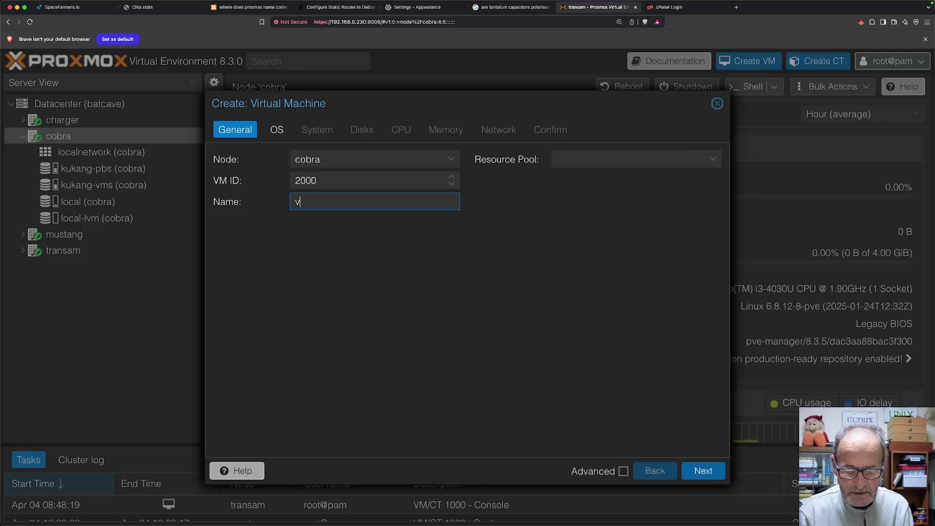
text(m-test)
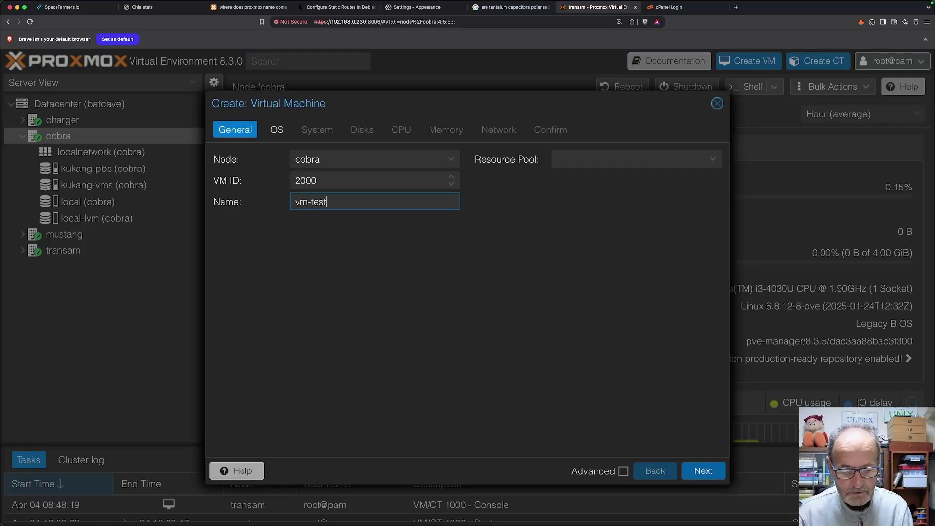
text(3)
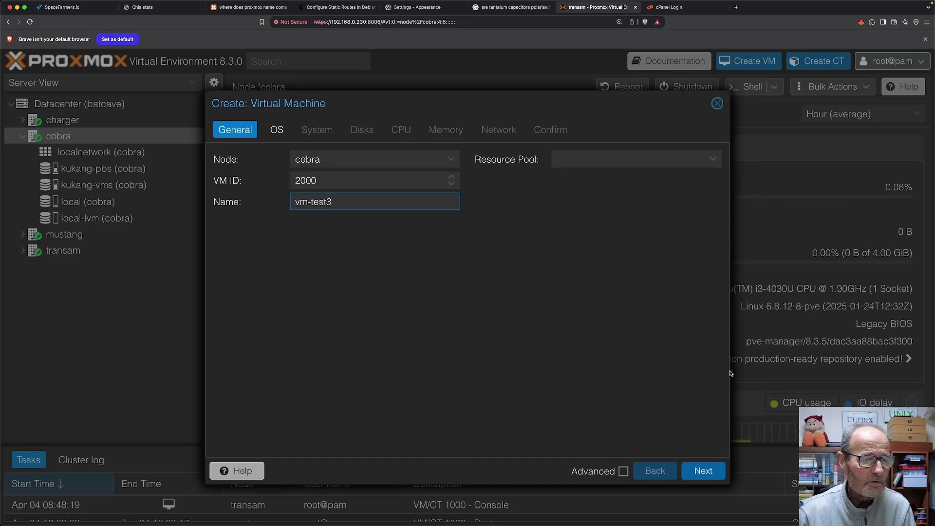
For the VM's operating system, choose ubuntu-24.04.1-live-server-amd64.iso from the kukang-vms storage as the ISO image
click(280, 131)
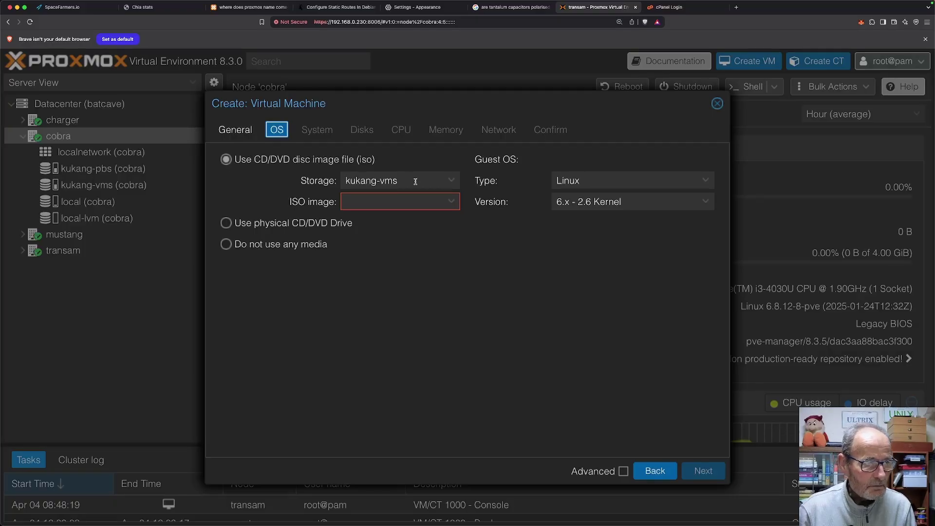
click(454, 183)
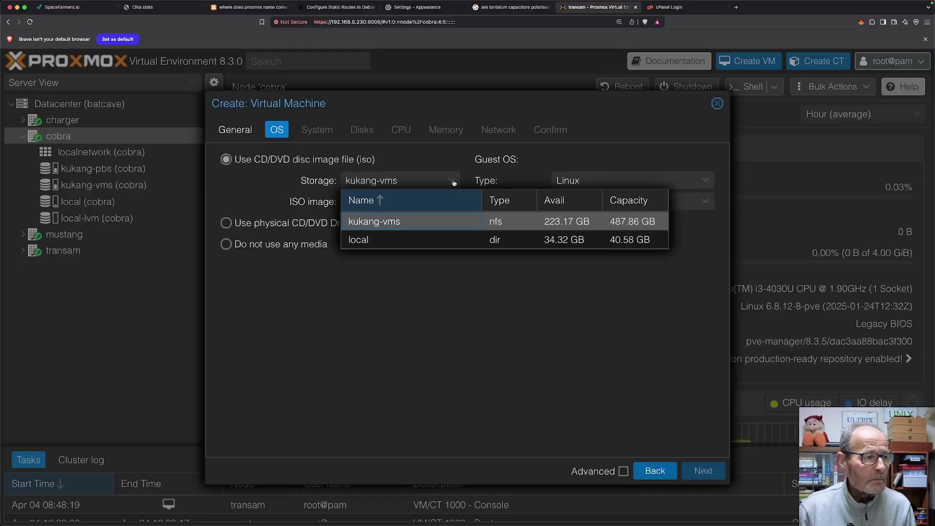
click(375, 224)
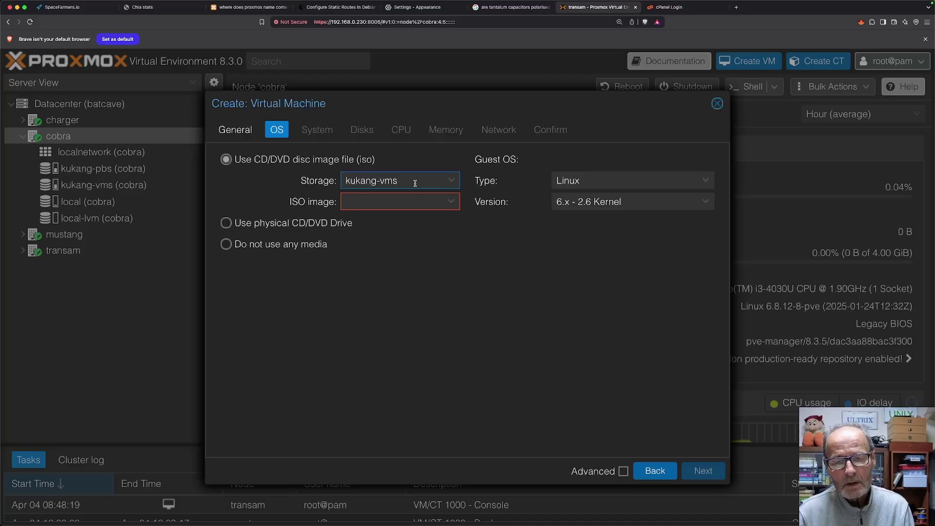
click(453, 204)
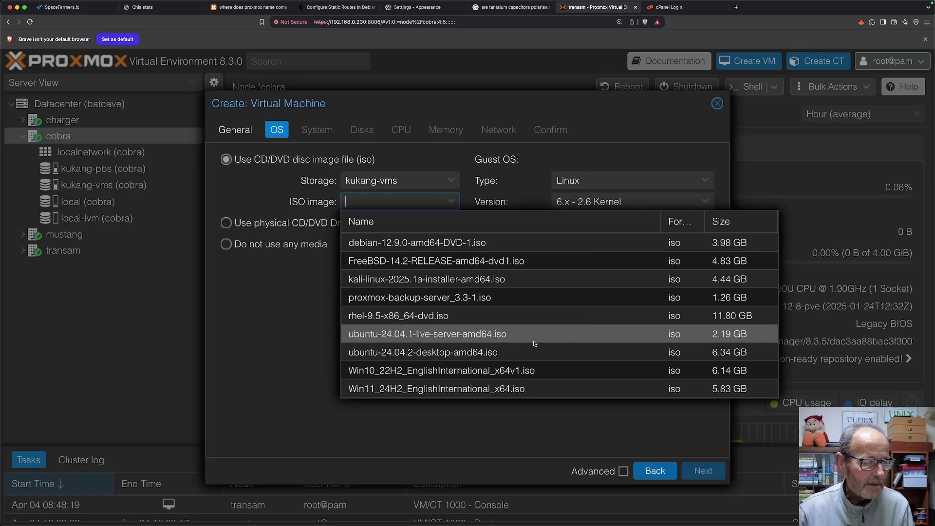
click(426, 335)
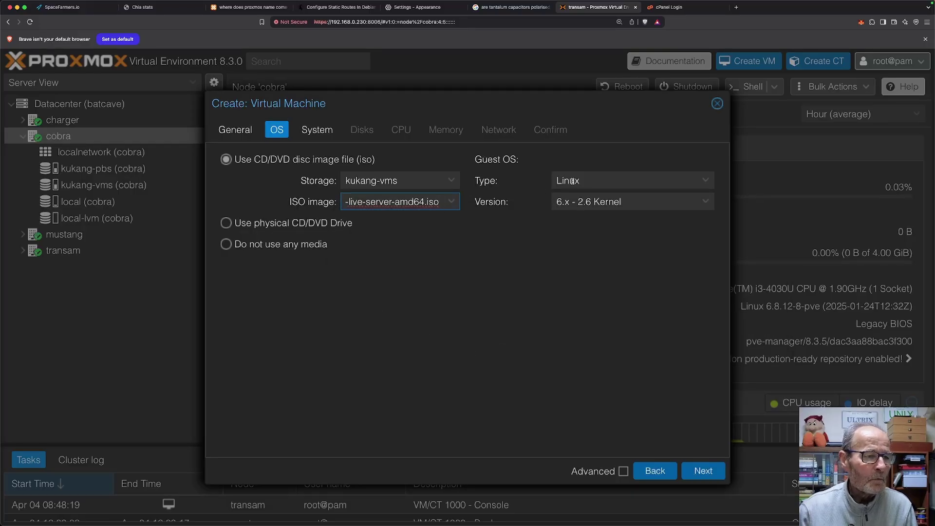
Look through the guest OS types and versions, trying Microsoft Windows and returning to Linux with the 6.x - 2.6 Kernel
click(691, 182)
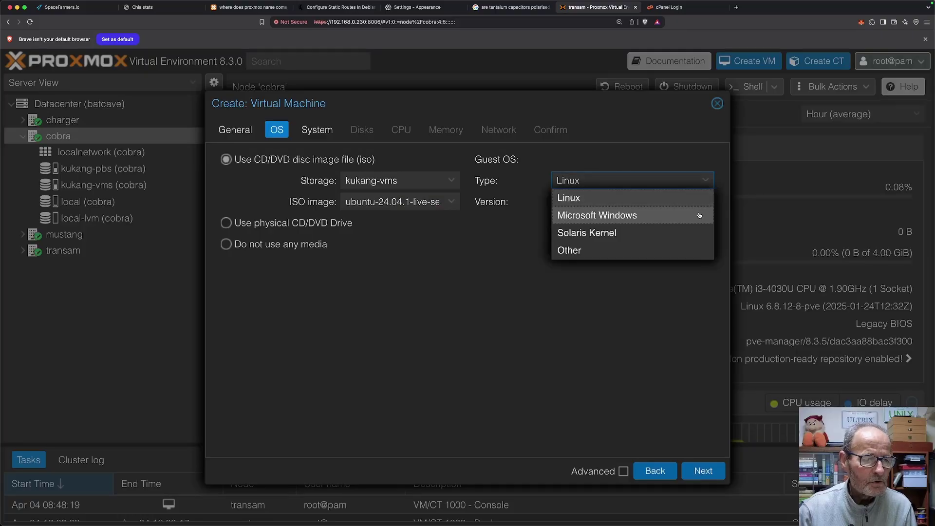
click(699, 213)
click(706, 203)
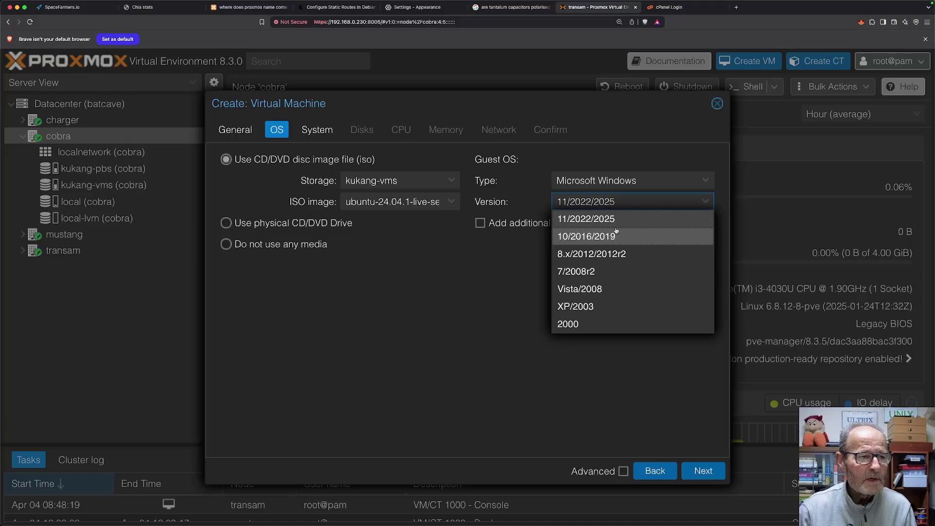
click(707, 181)
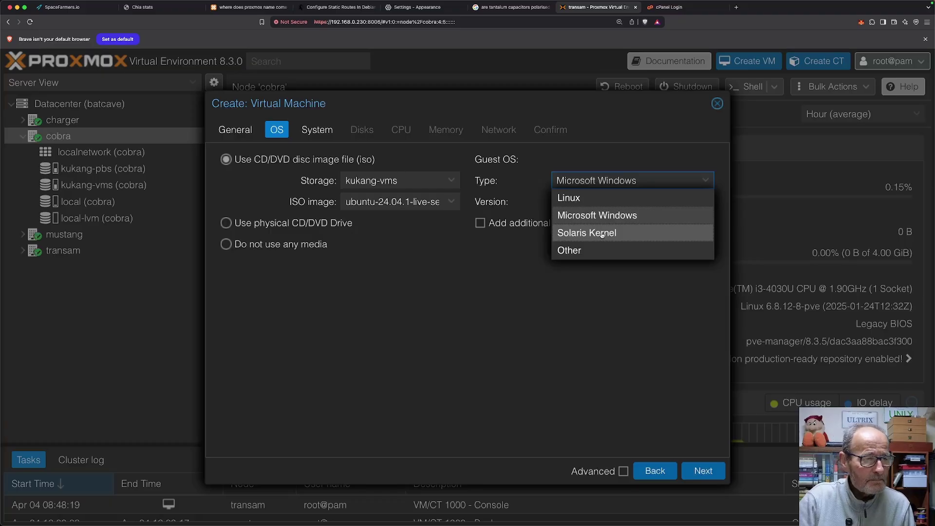
click(583, 199)
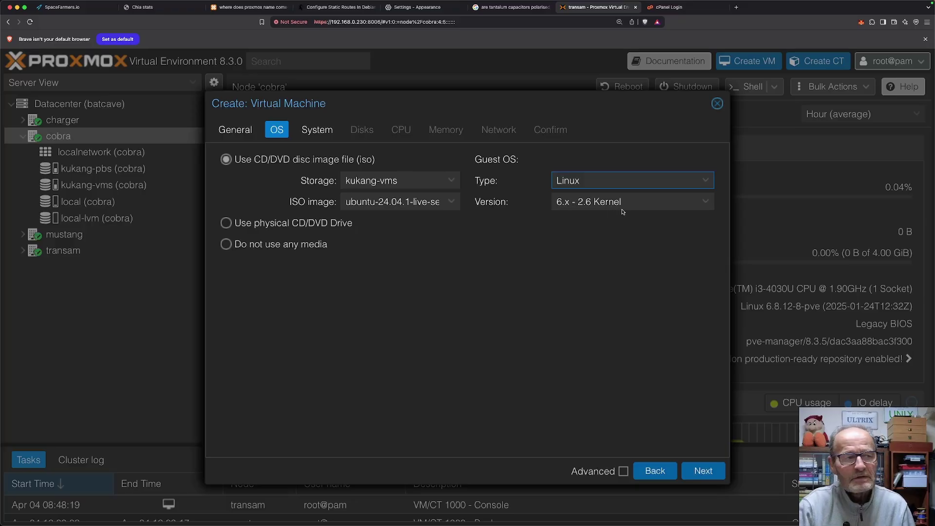
click(706, 203)
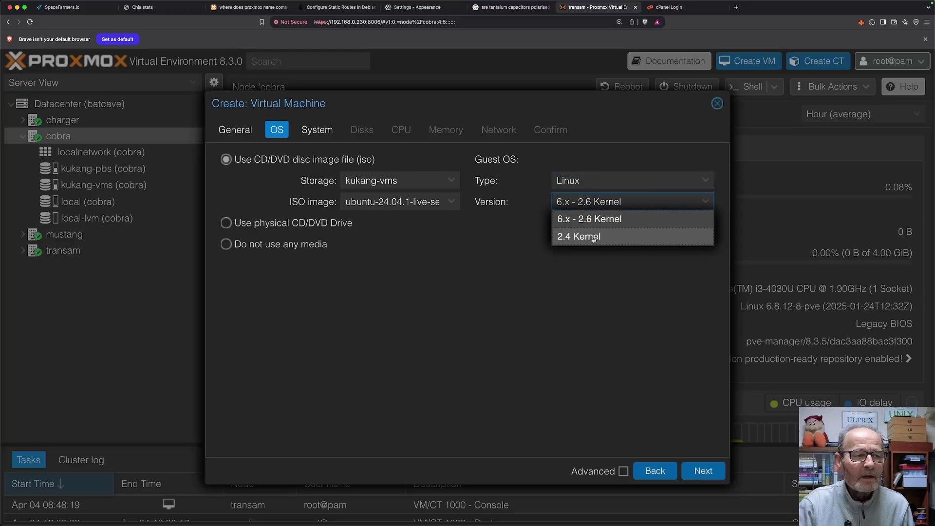
click(626, 299)
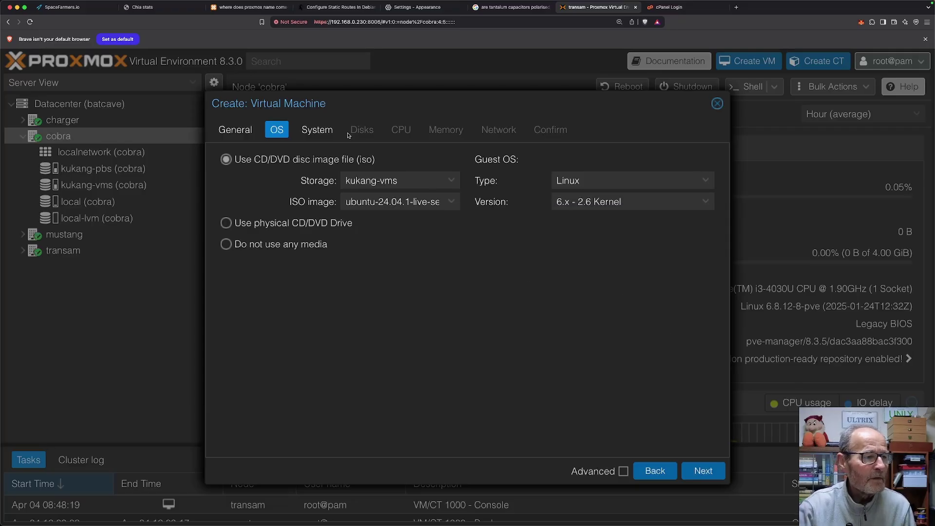
Go to the VM's system settings, review the BIOS choices and select Default (SeaBIOS)
click(326, 131)
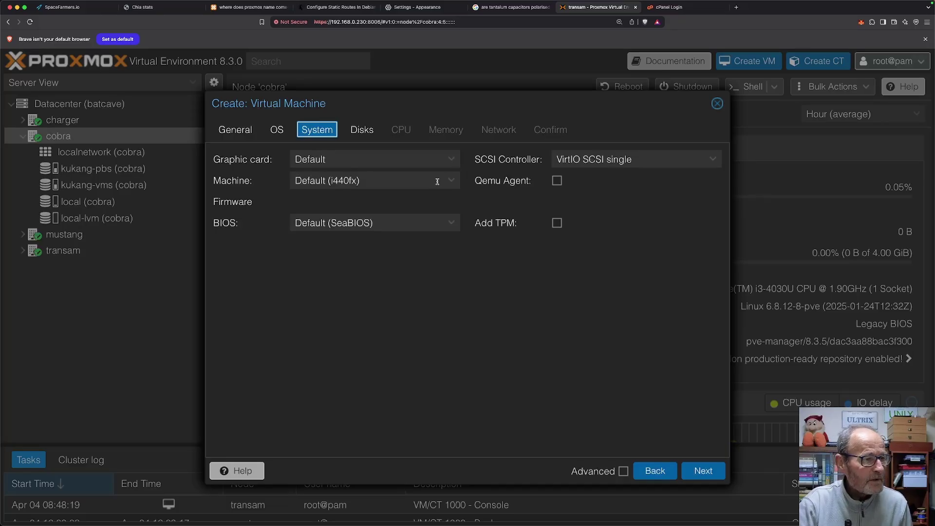
key(Tab)
key(Tab)
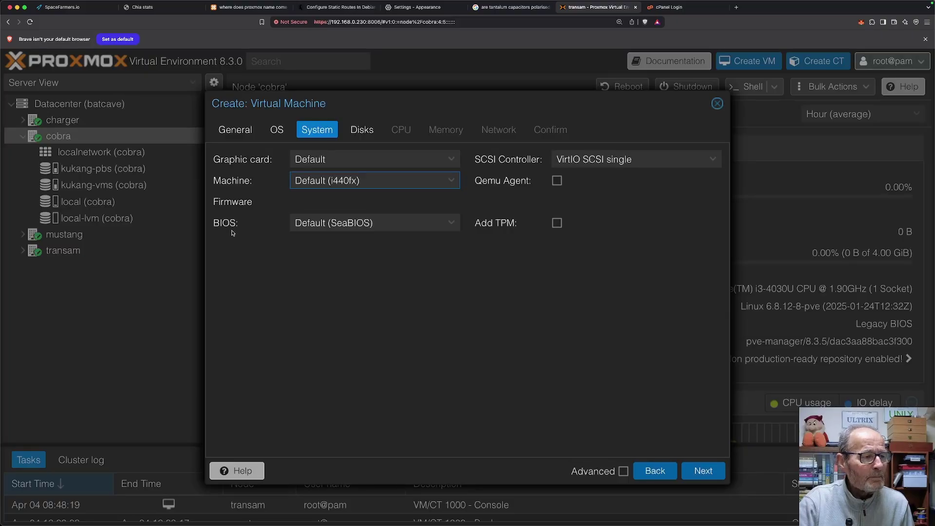
click(449, 223)
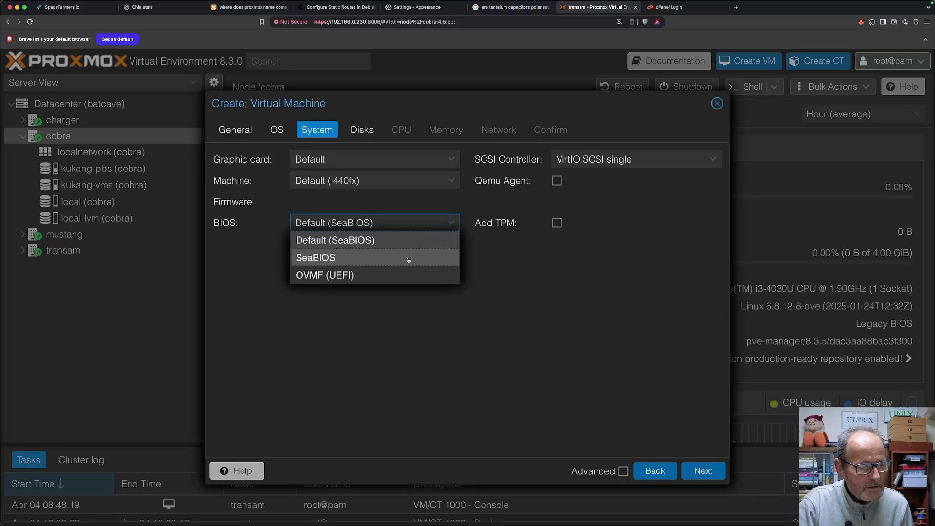
click(381, 222)
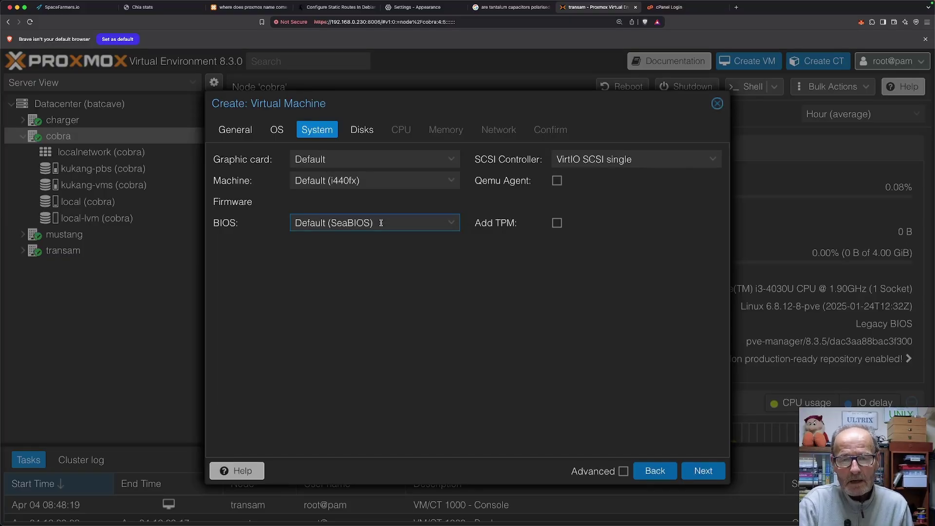
click(453, 224)
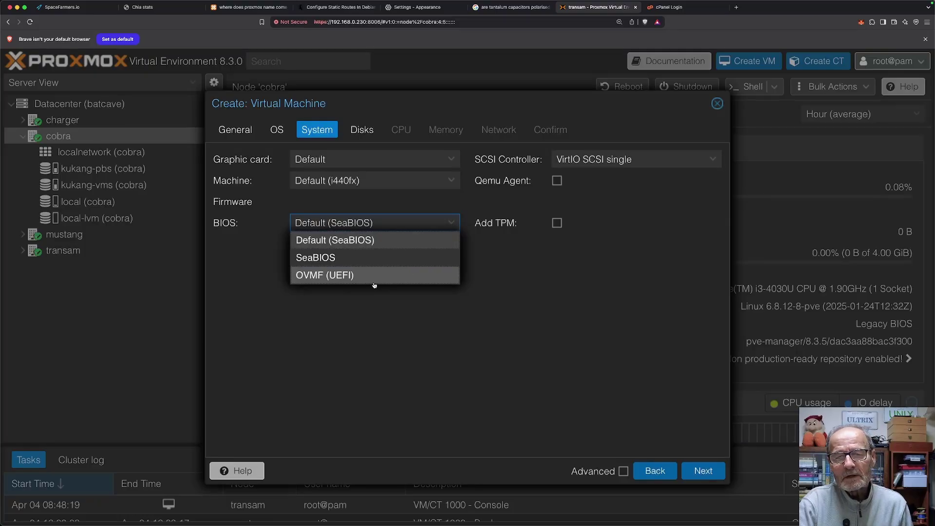
click(369, 239)
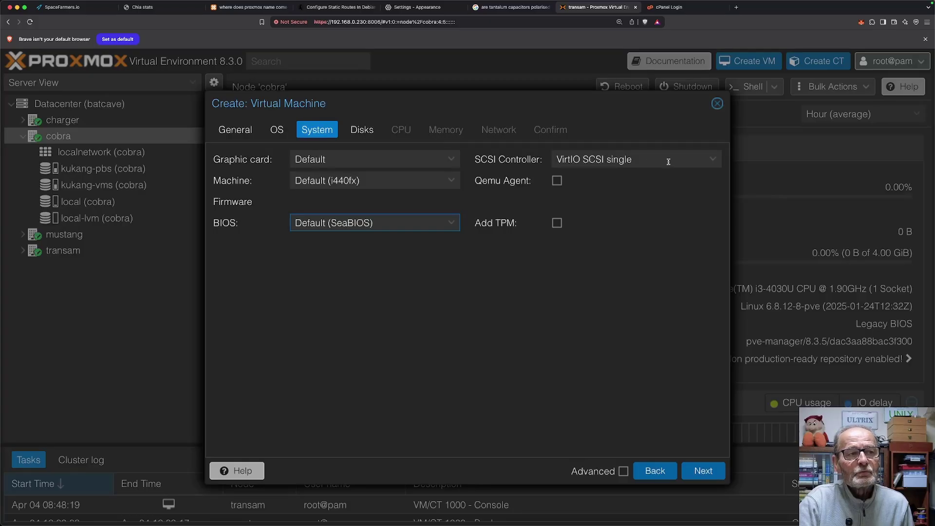
Select VirtIO SCSI single as the SCSI controller and enable the Qemu Agent
click(712, 161)
click(712, 160)
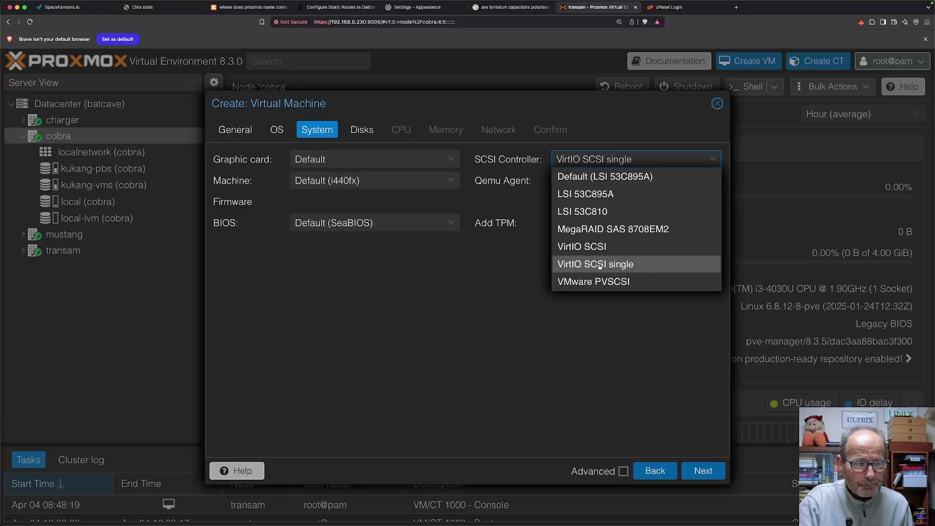
click(613, 265)
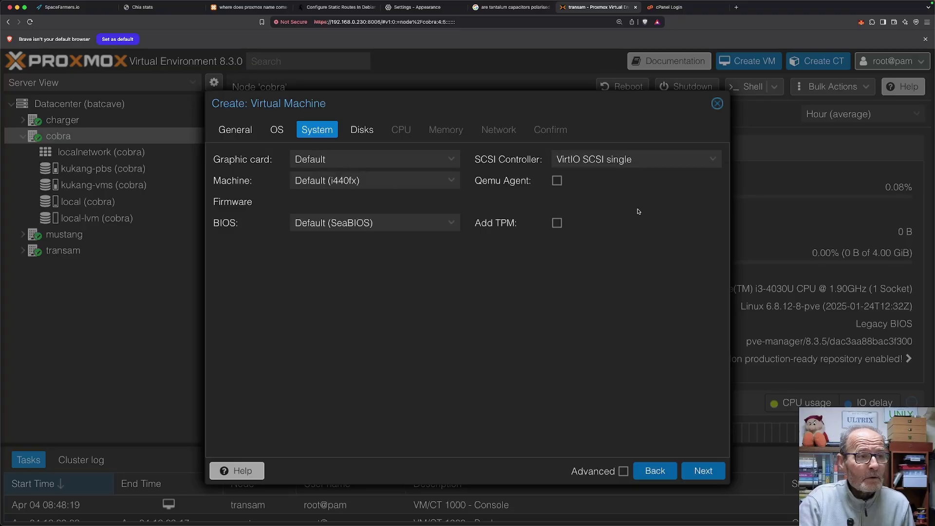
click(557, 181)
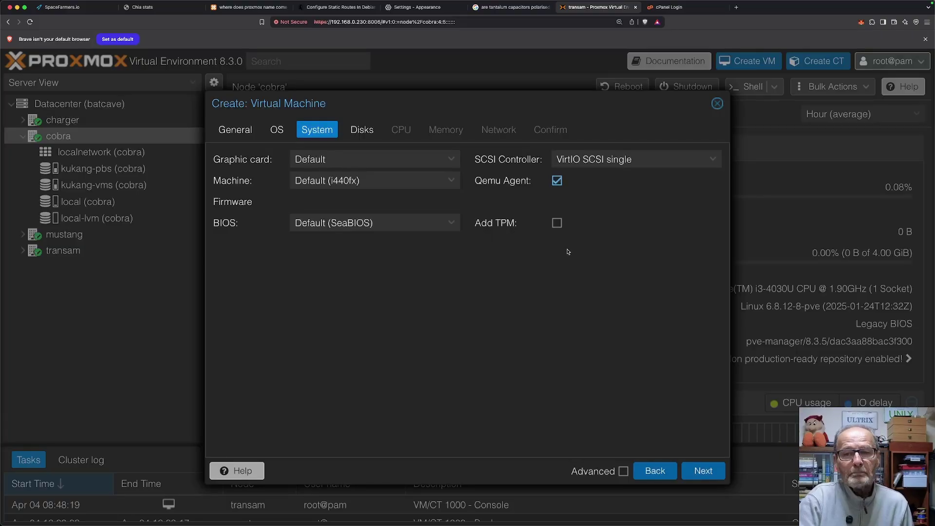
In the VM's disk settings, choose QEMU image format (qcow2) for disk scsi0
click(363, 131)
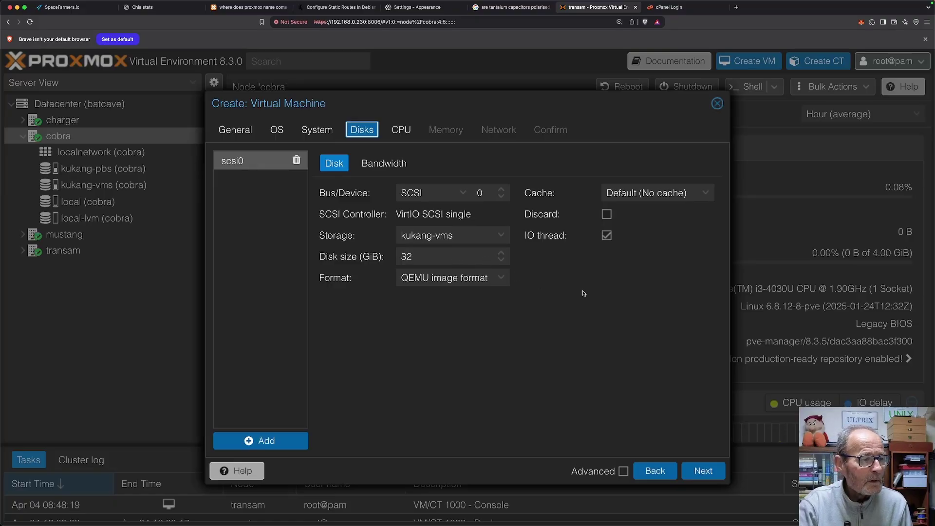
click(501, 278)
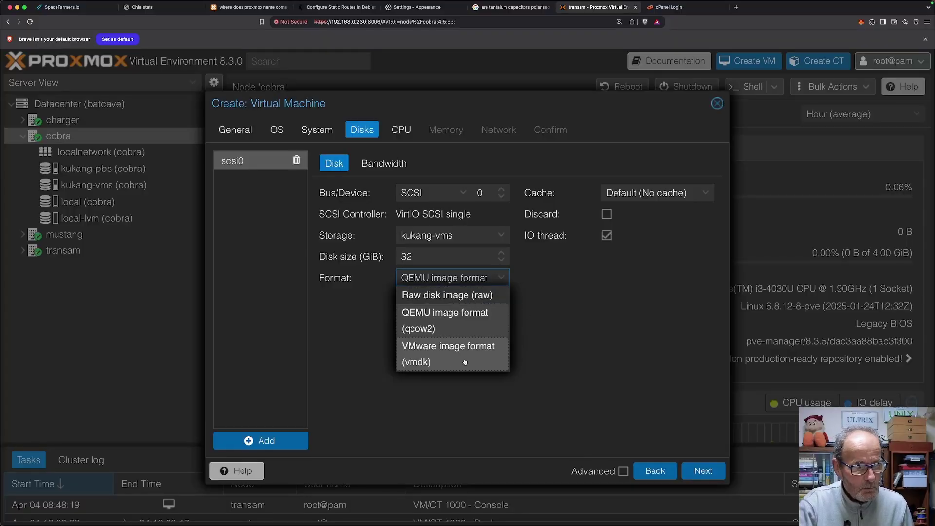
click(453, 327)
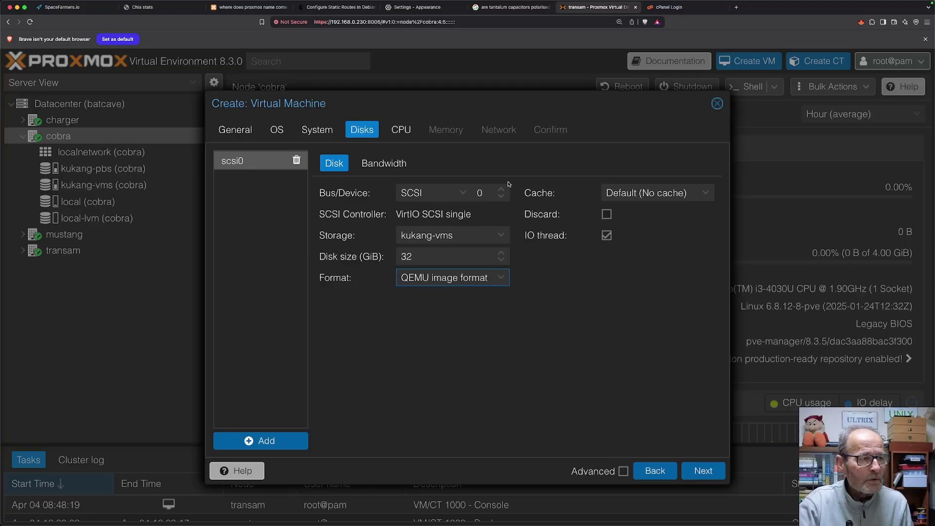
In the VM's CPU settings, set the number of cores to 2
click(401, 129)
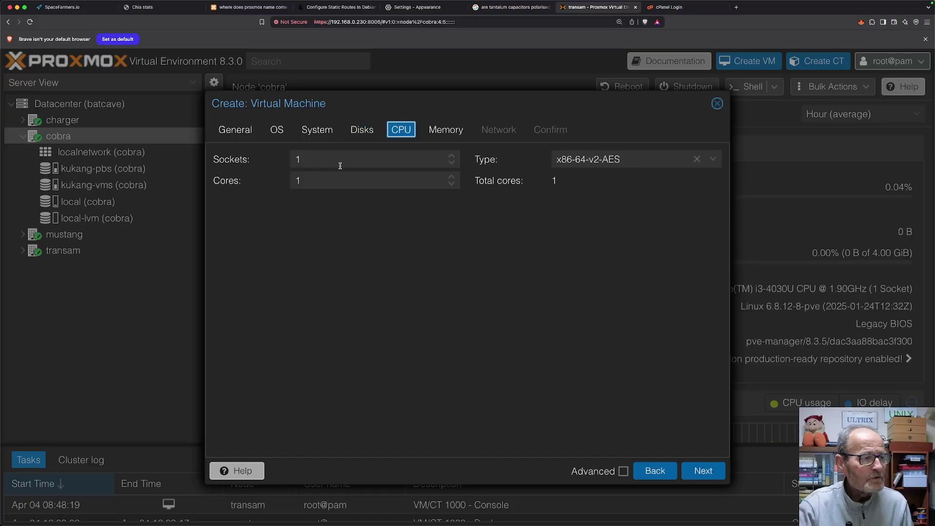
double_click(315, 176)
text(2)
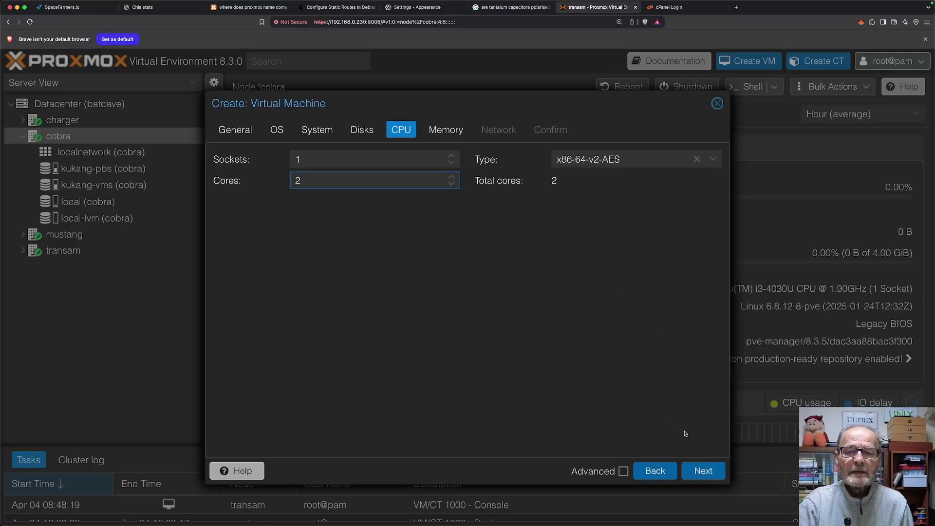
Review the CPU type choices, keep x86-64-v2-AES, and set the VM's memory to 4192 MiB
click(715, 160)
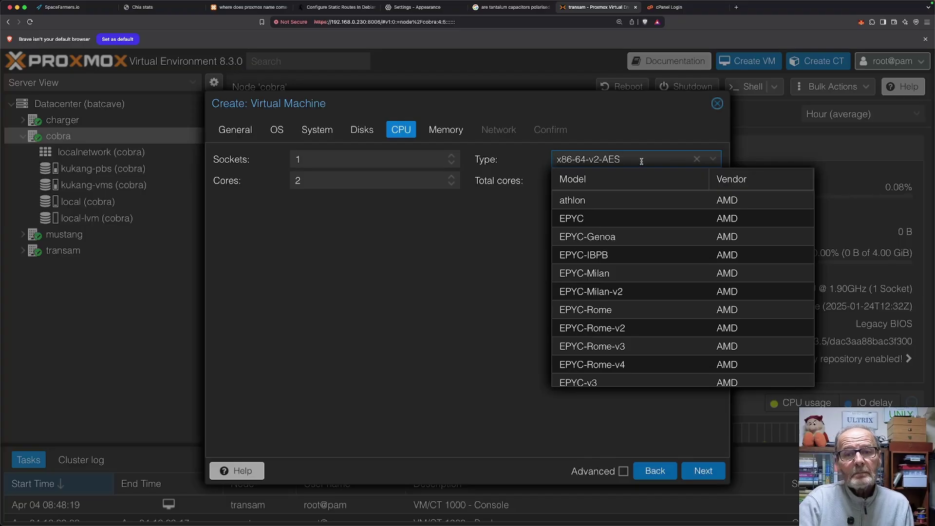
click(668, 427)
click(703, 472)
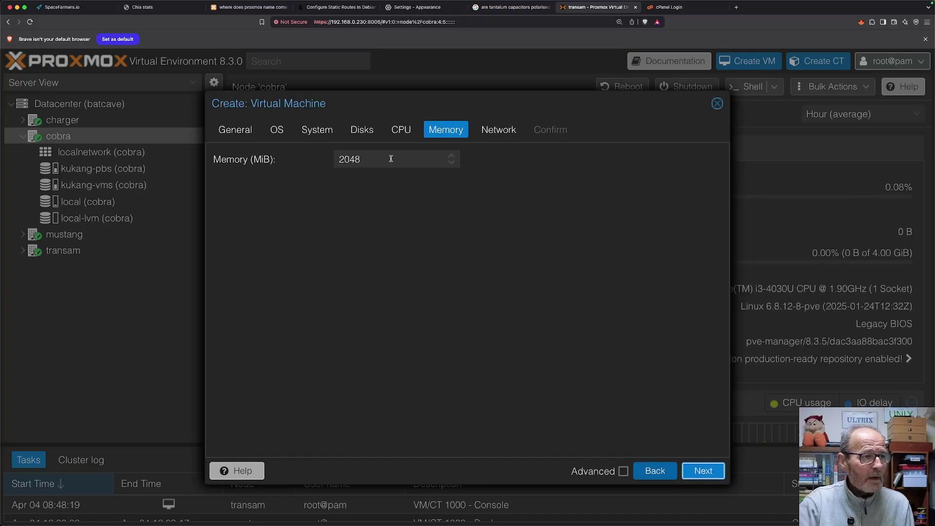
drag(382, 159, 322, 158)
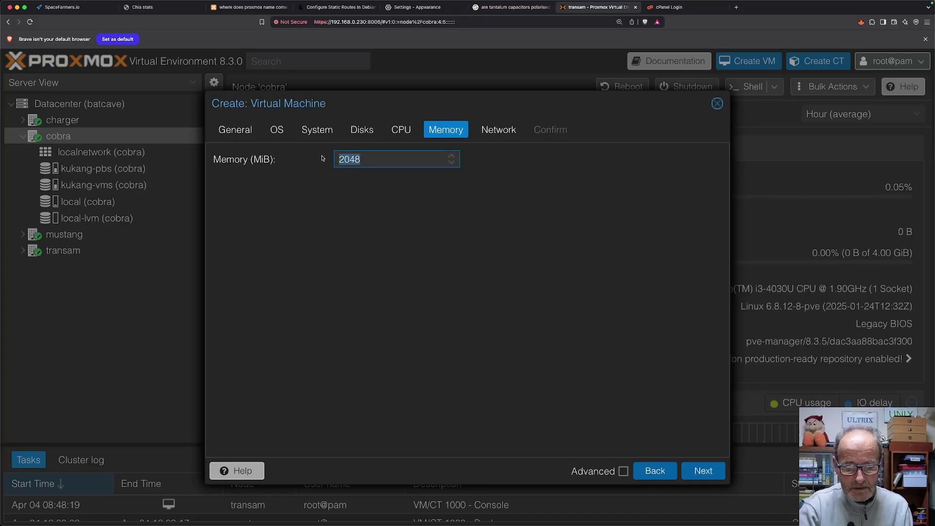
text(4192)
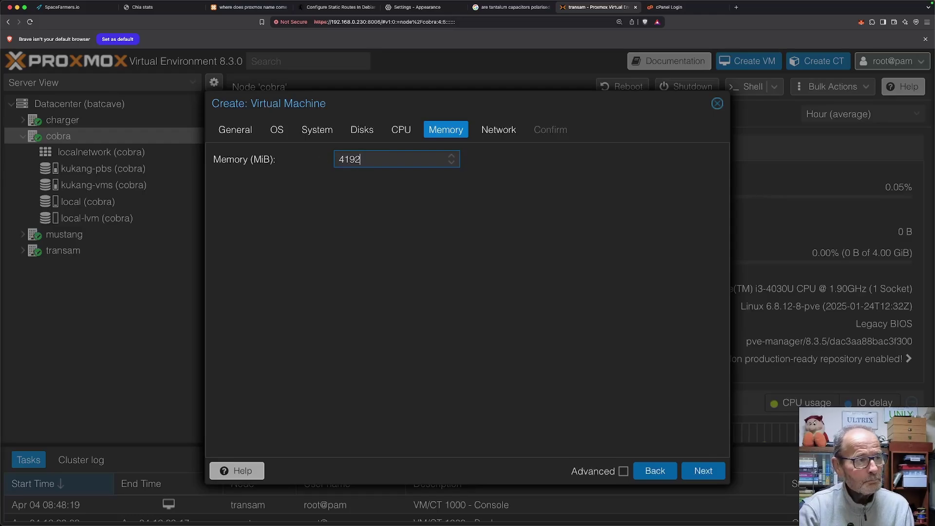
Go to the VM's network settings, review the bridge choices and keep vmbr0
click(498, 130)
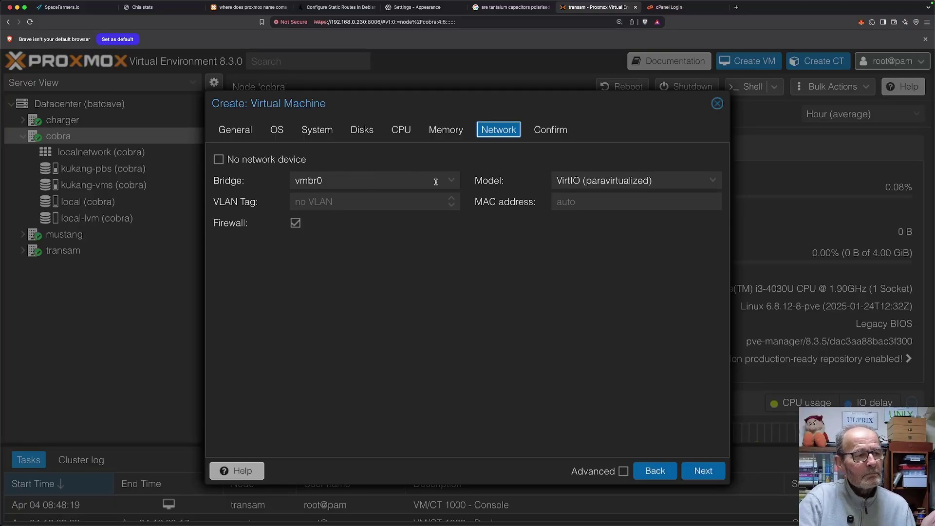
click(453, 181)
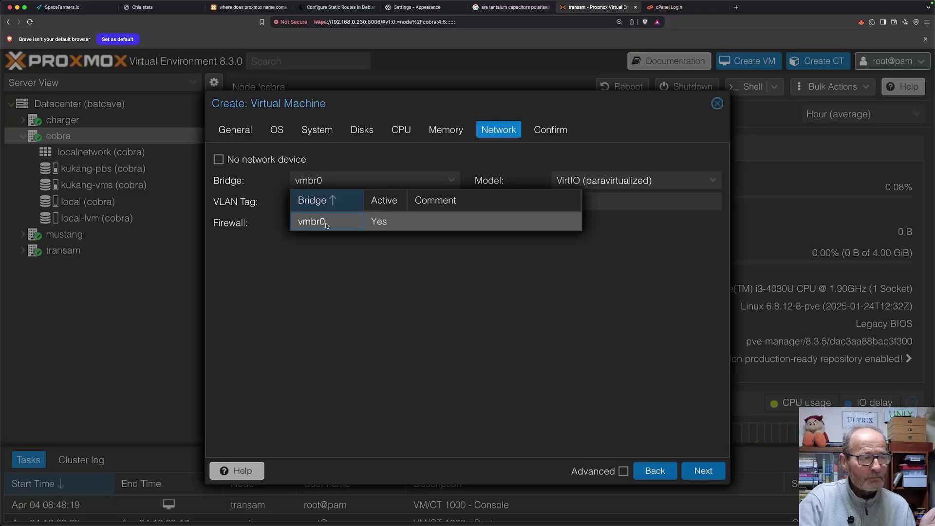
click(374, 277)
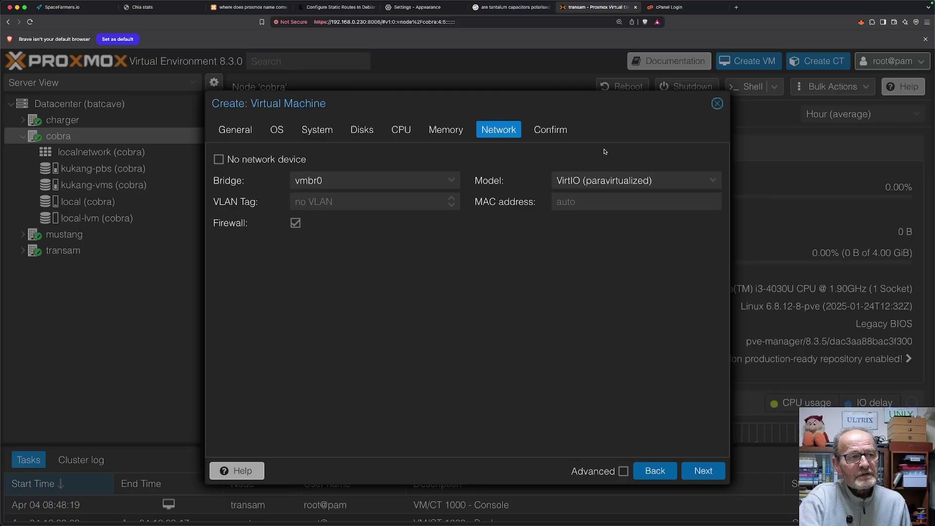
Check the VM's configuration summary, including node, sockets and cores, and finish creating the VM
click(556, 131)
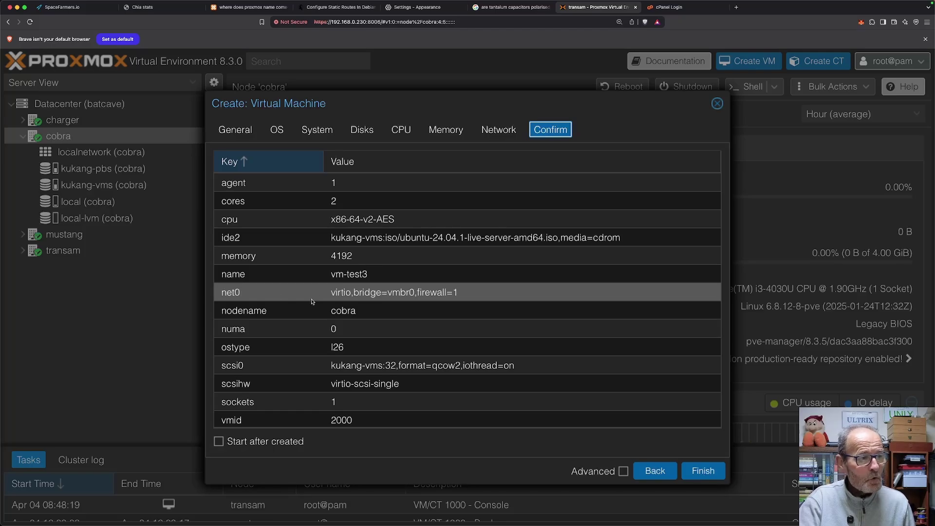
click(368, 310)
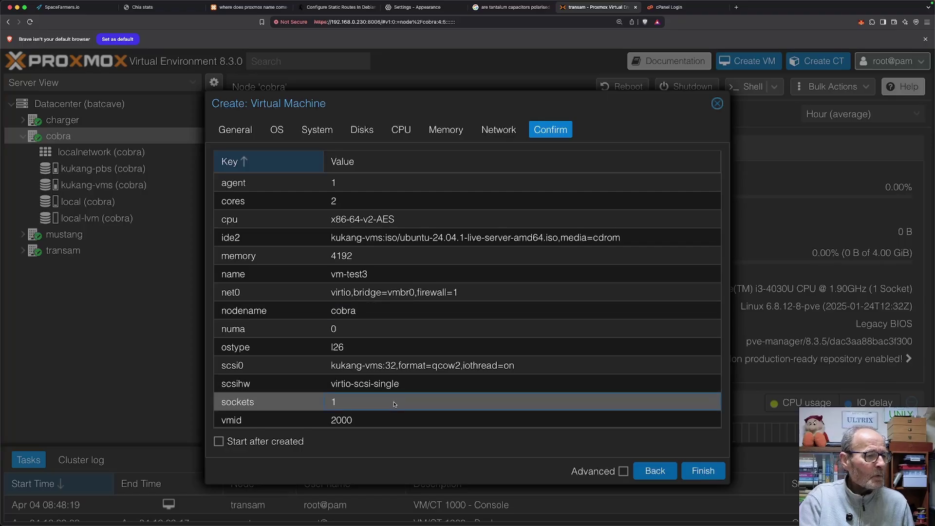
click(370, 201)
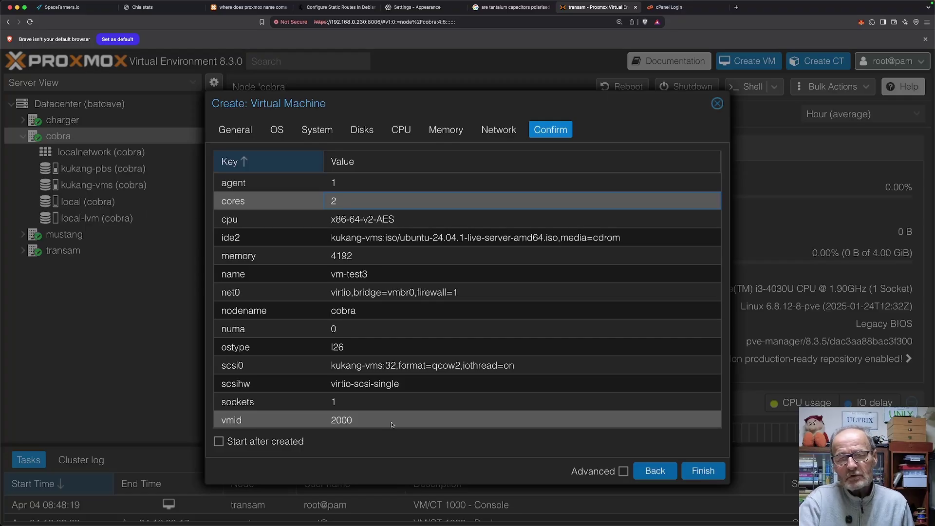
click(703, 471)
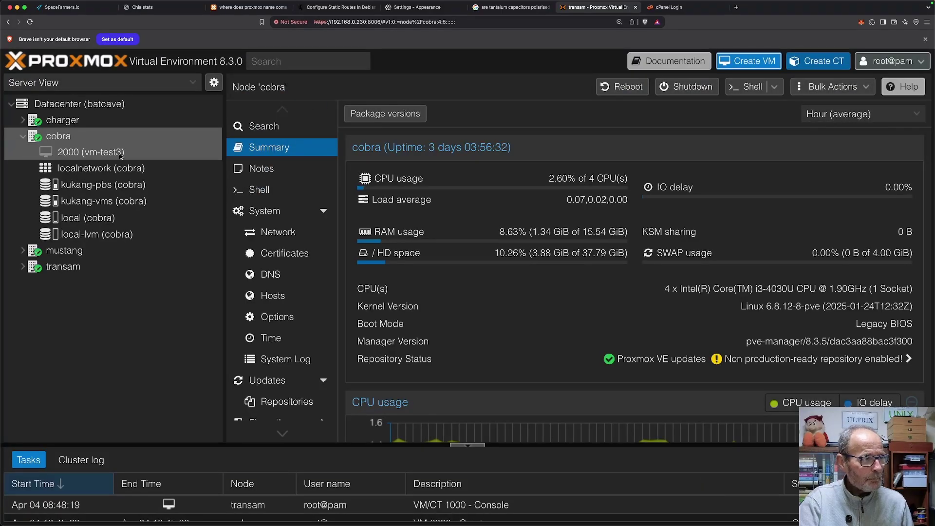
Select the new VM 2000 (vm-test3) under cobra and inspect its summary, console and hardware
click(97, 154)
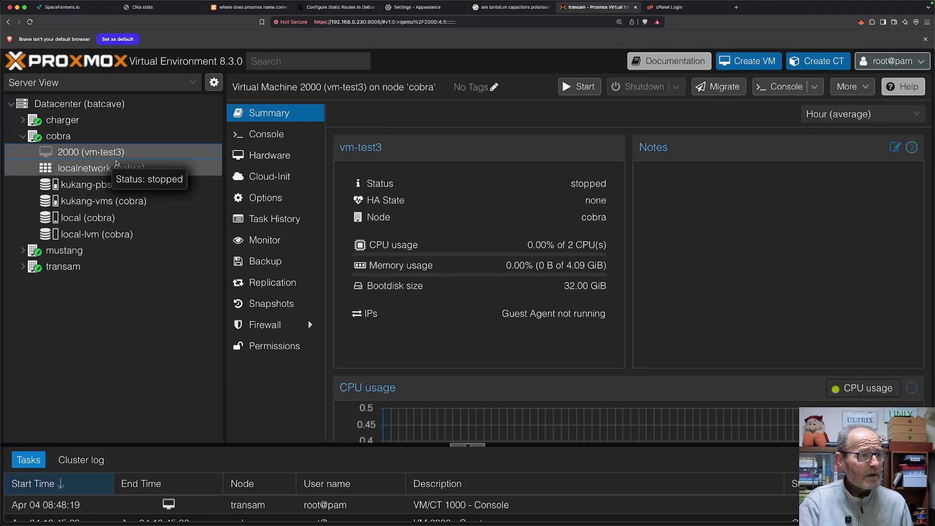
click(261, 136)
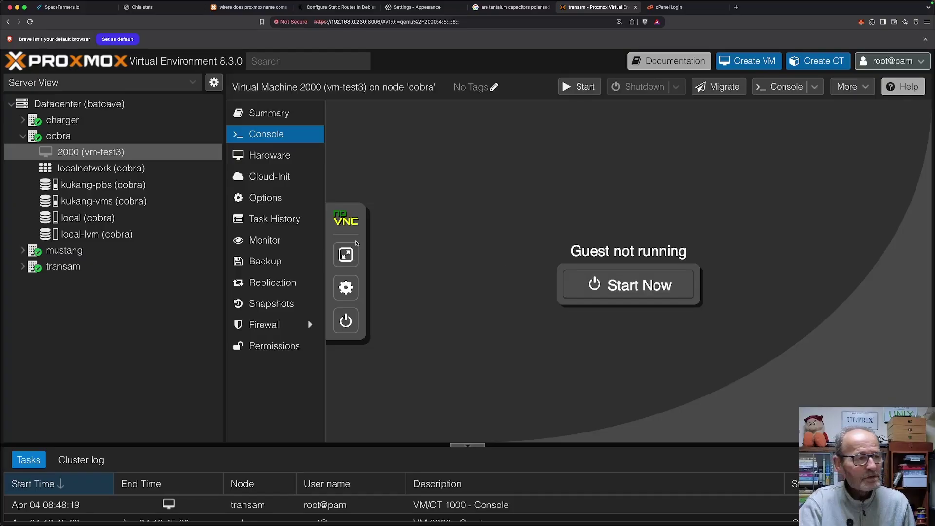
click(268, 158)
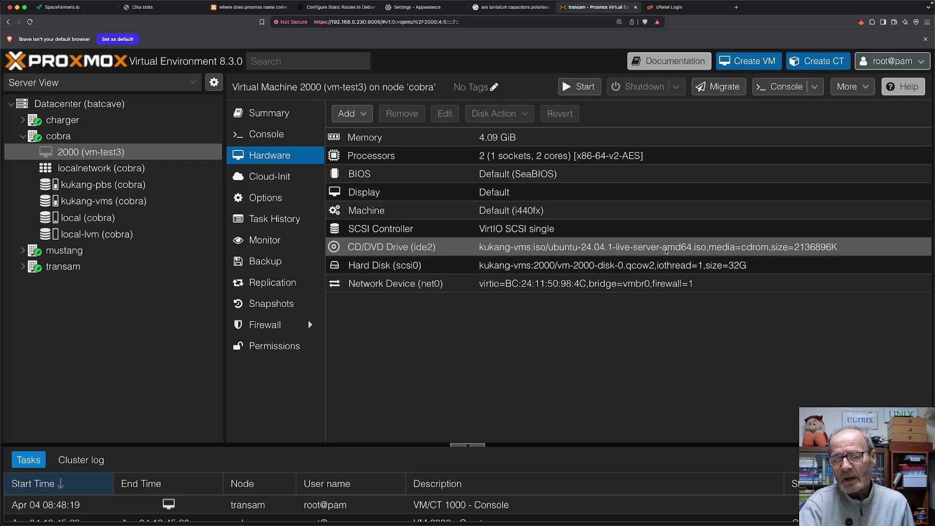
Start vm-test3 from its console and boot the Try or Install Ubuntu Server entry
click(266, 135)
click(628, 287)
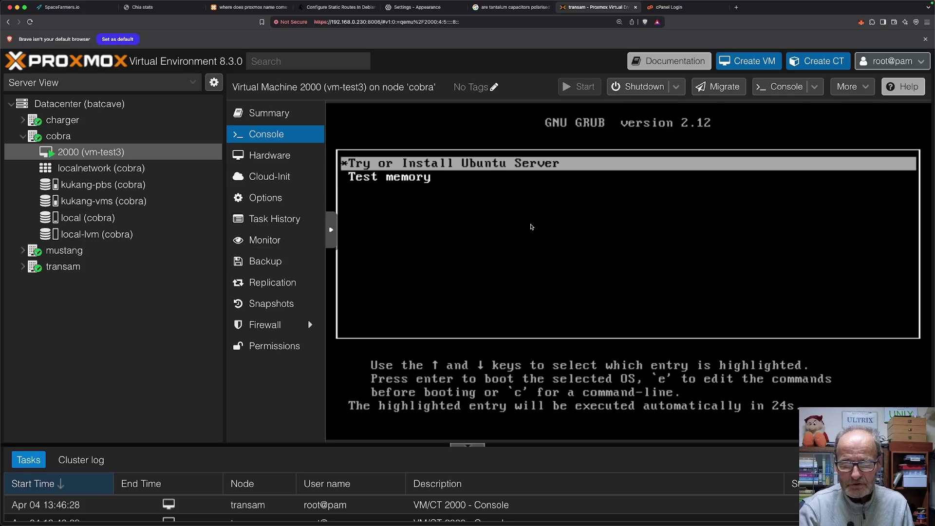
key(Return)
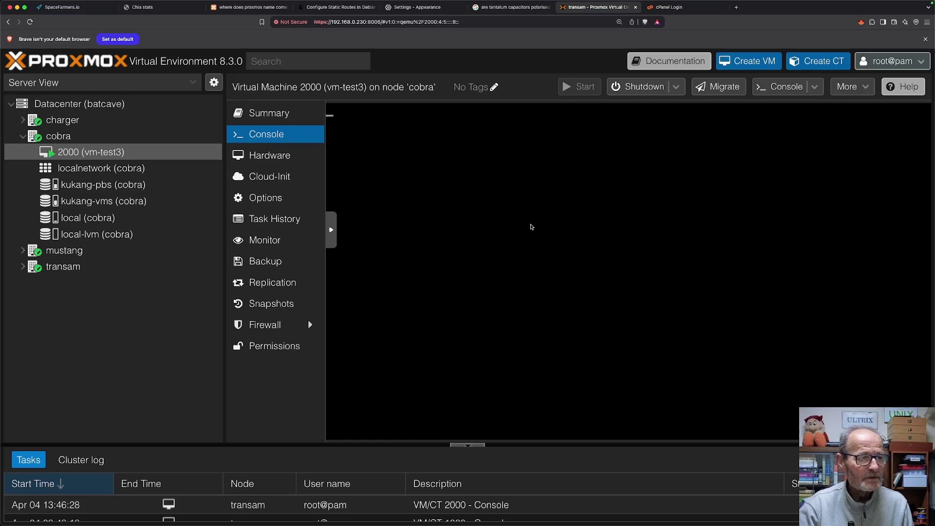
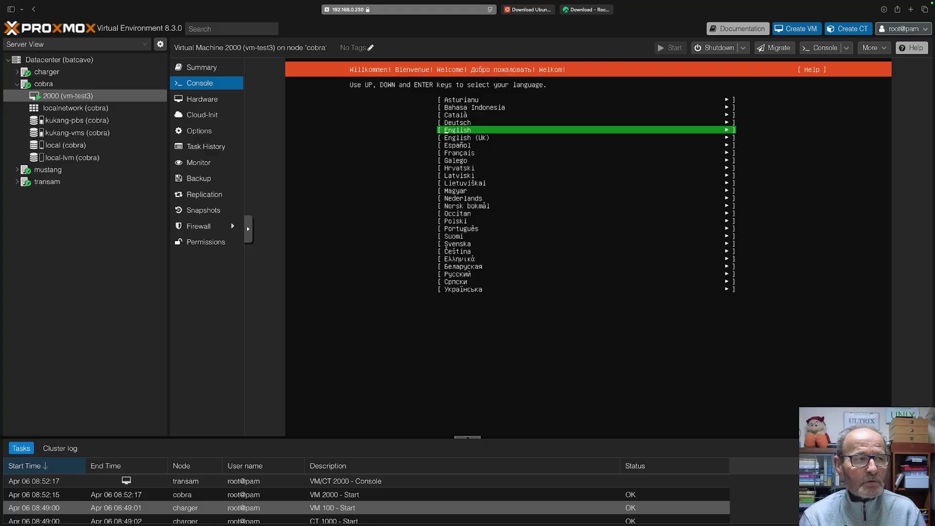
Choose English (UK) as the installation language and update to the new installer
key(Down)
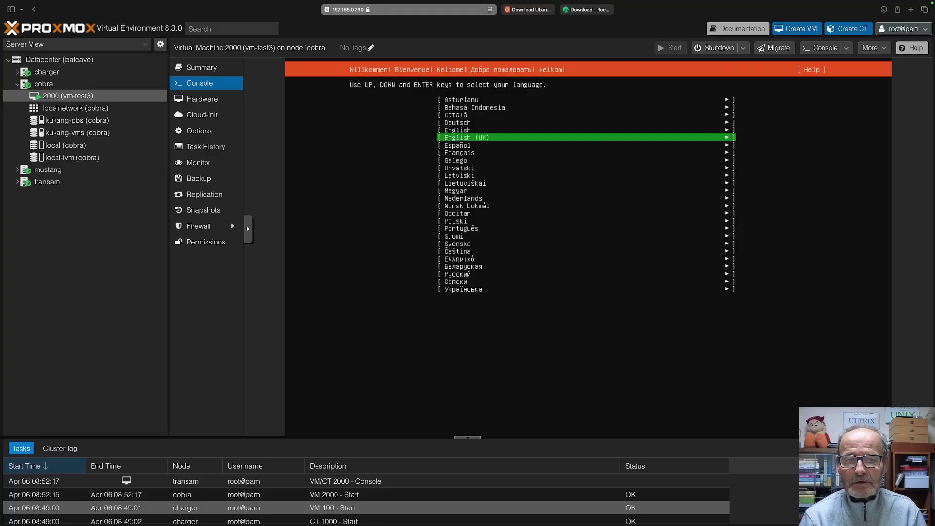
key(Return)
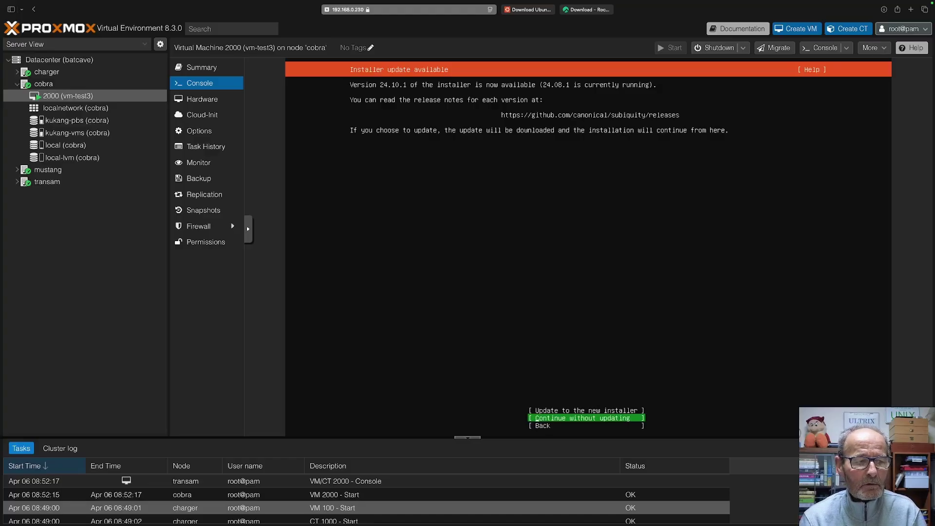
key(Up)
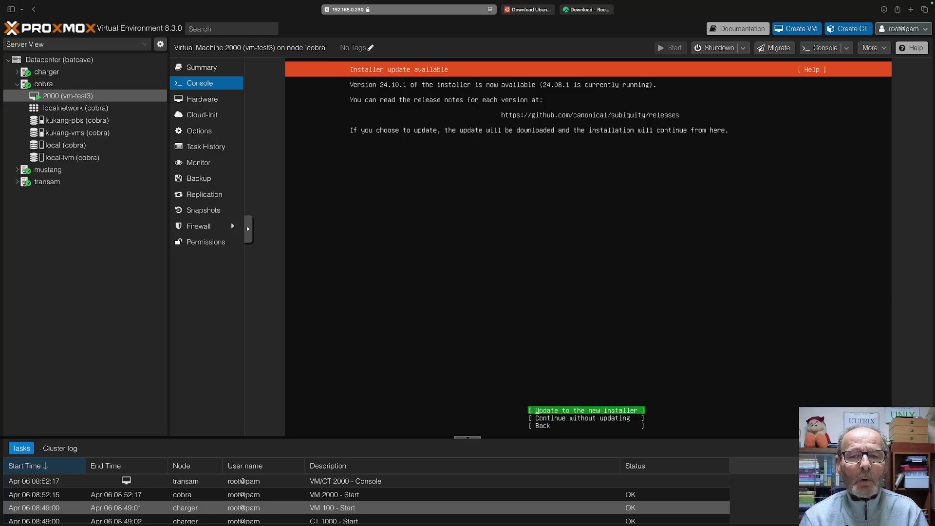
key(Return)
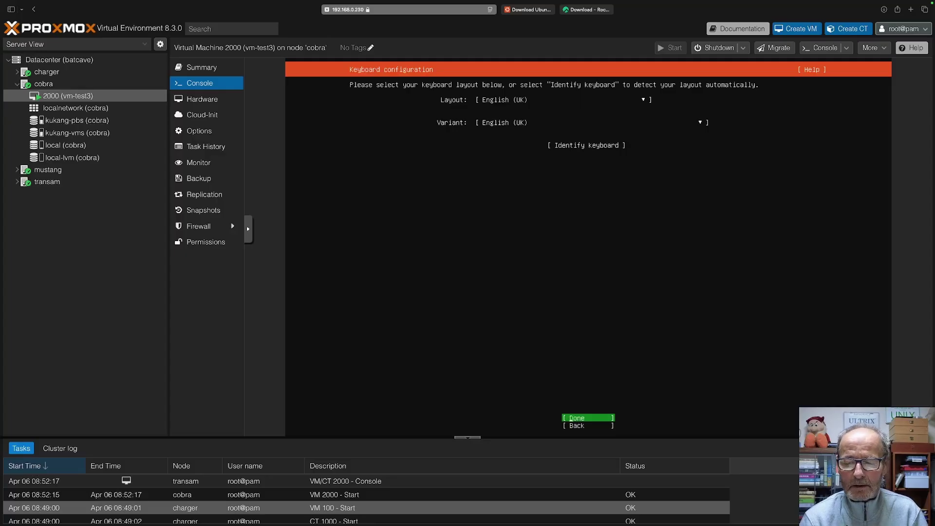
Accept the English (UK) keyboard layout and variant, and use Ubuntu Server as the installation base
key(Return)
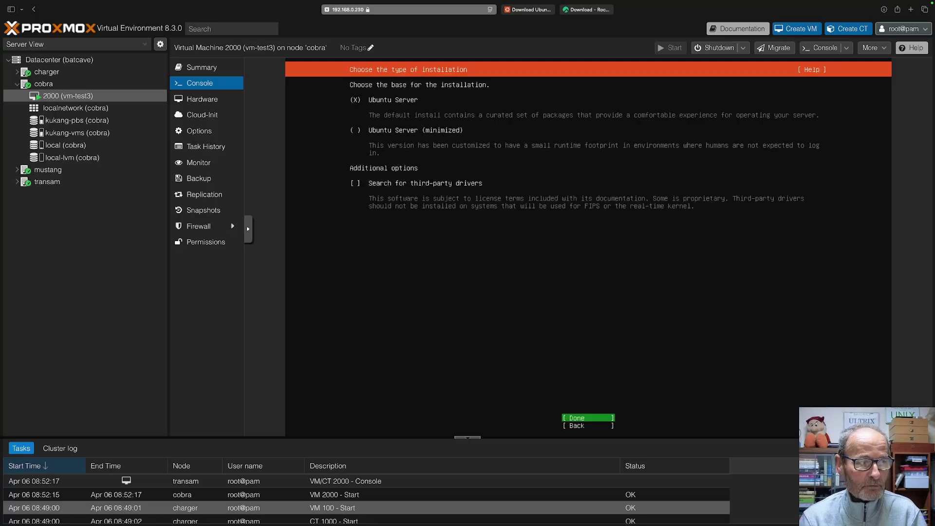
key(Return)
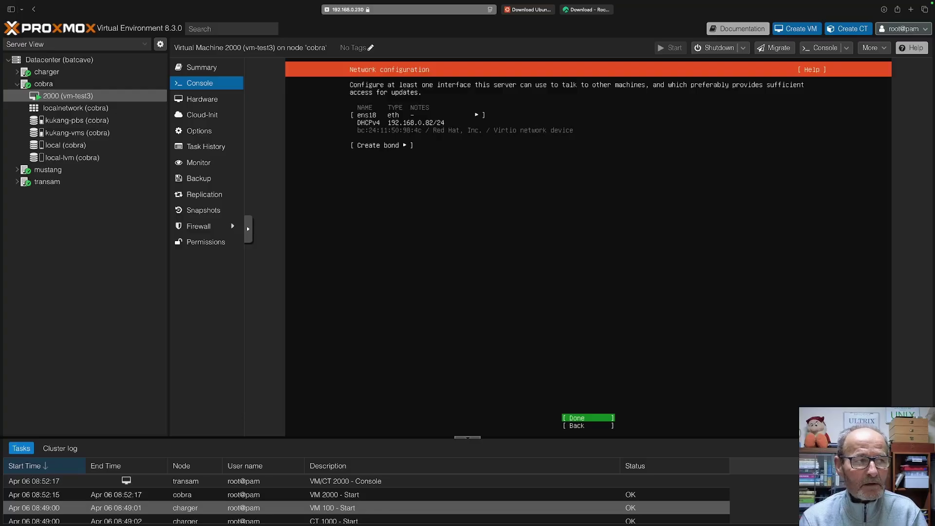
Configure ens18 with manual IPv4: subnet 192.168.0.0/24, address 192.168.0.246, gateway 192.168.0.1, name servers 1.1.1.1,8.8.8.8, search domain example.com, and accept the network configuration
key(Up)
key(Up)
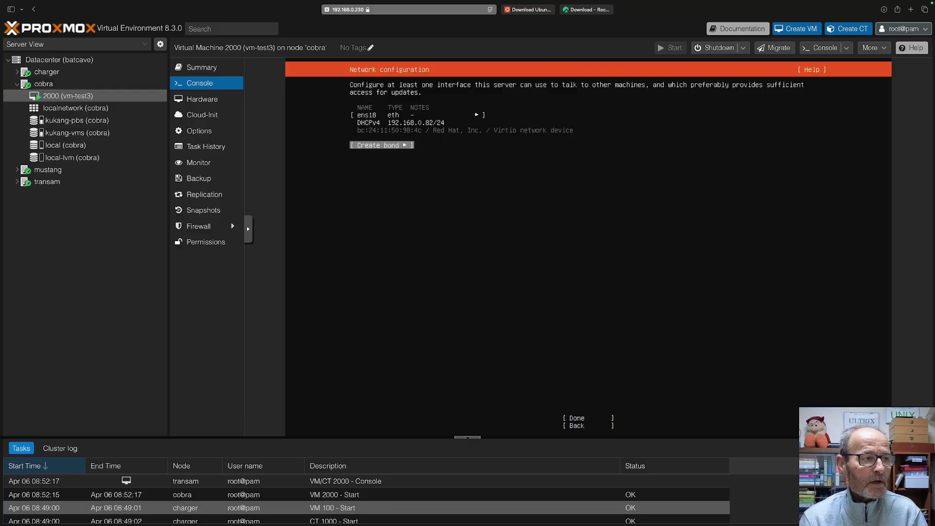
key(Return)
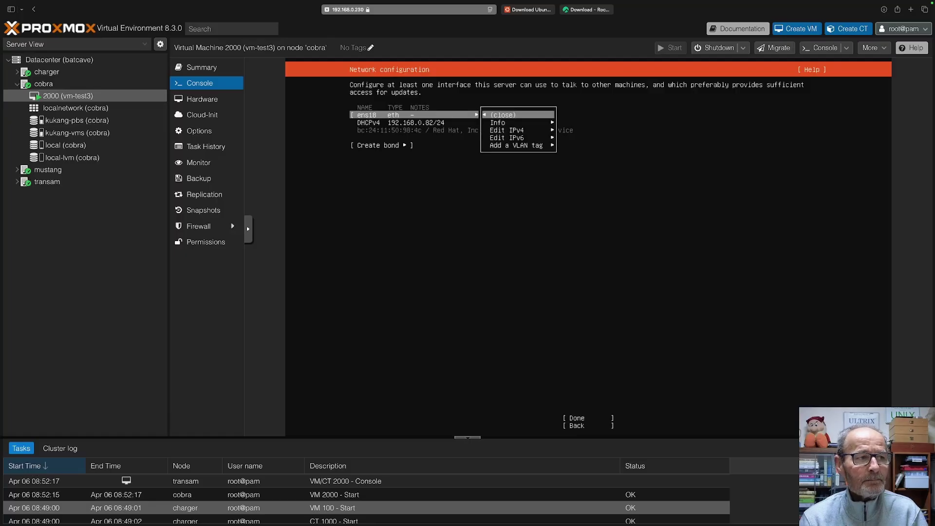
key(Down)
key(Down)
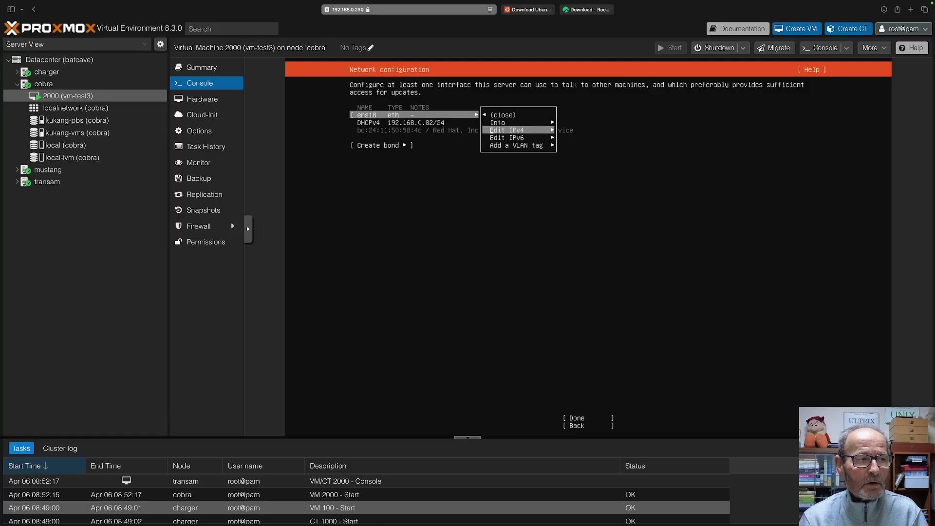
key(Return)
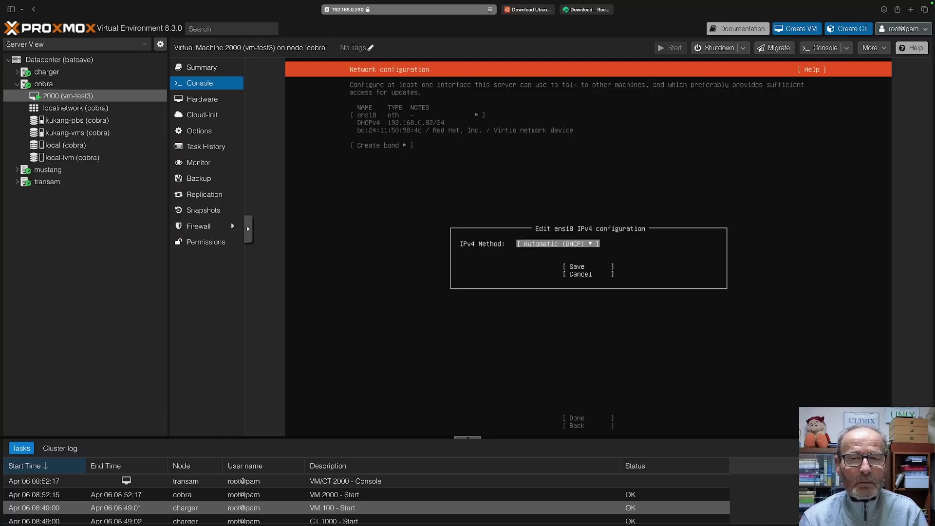
key(Return)
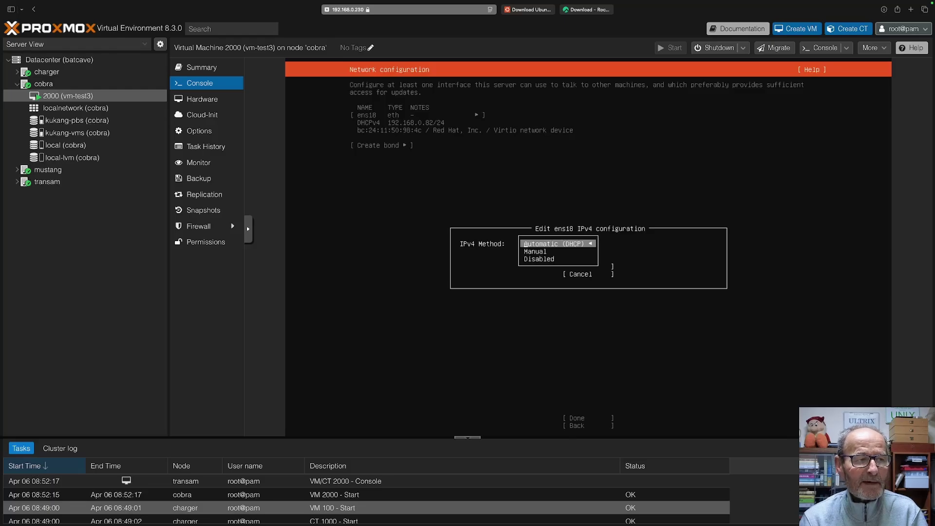
key(Down)
key(Return)
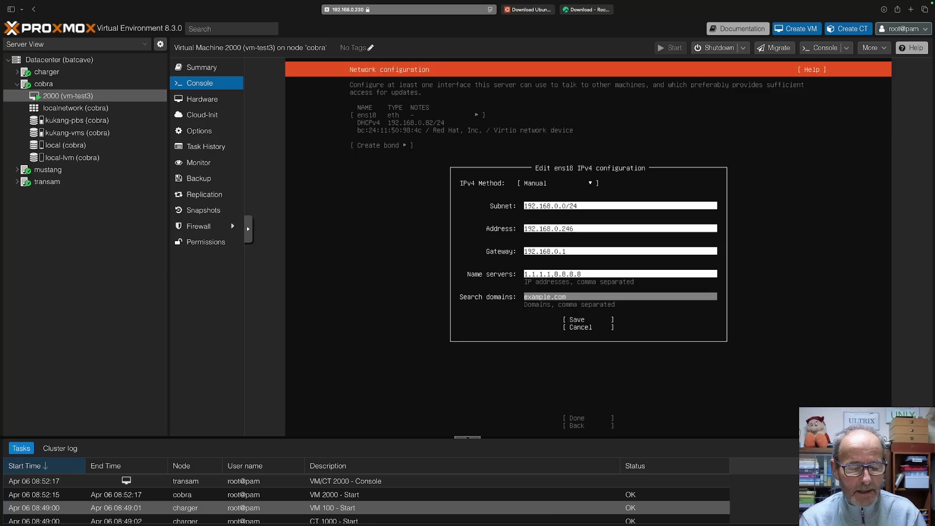
key(Tab)
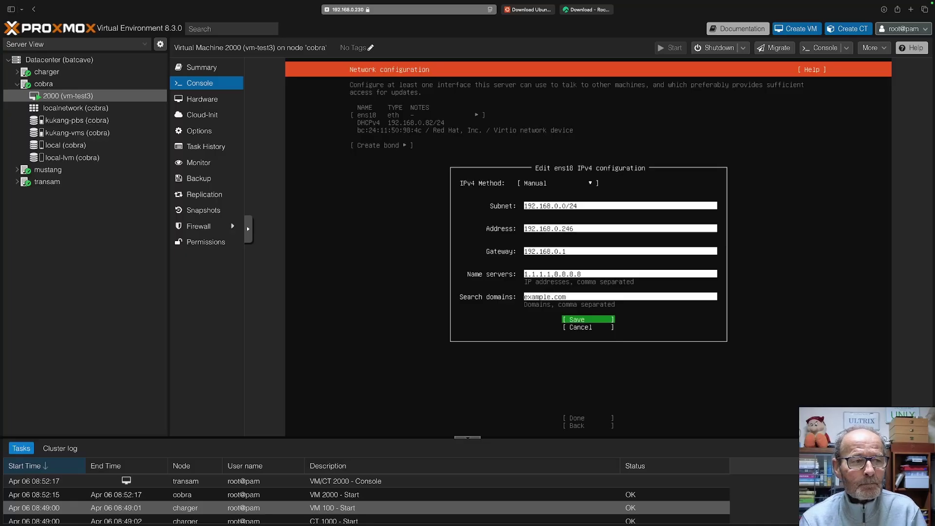
key(Return)
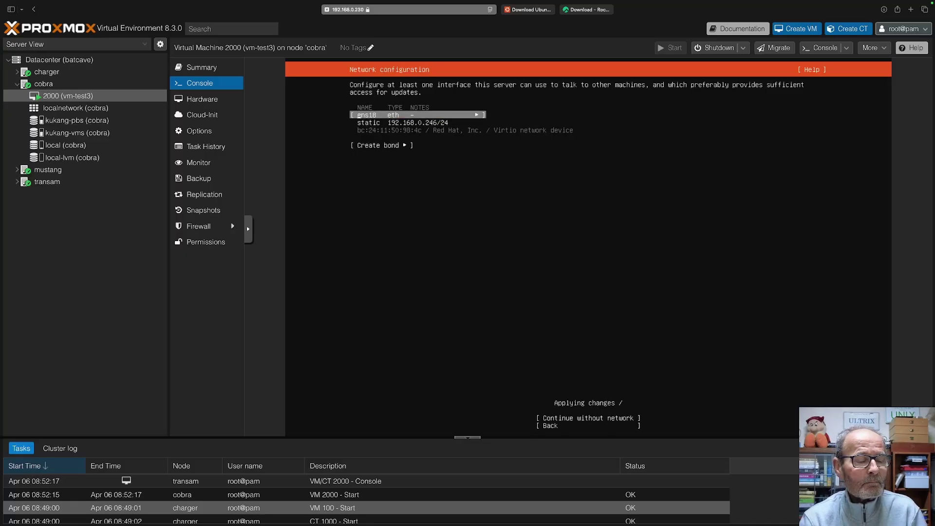
key(Return)
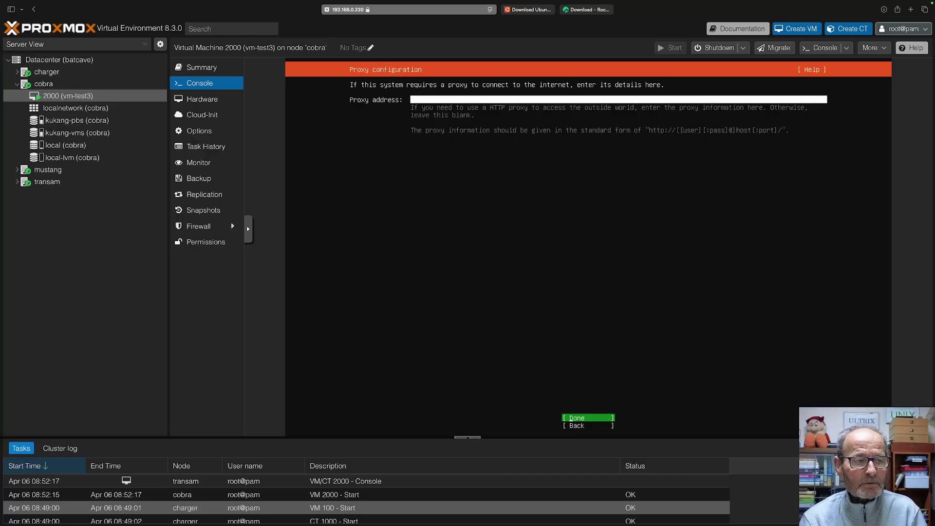
key(Return)
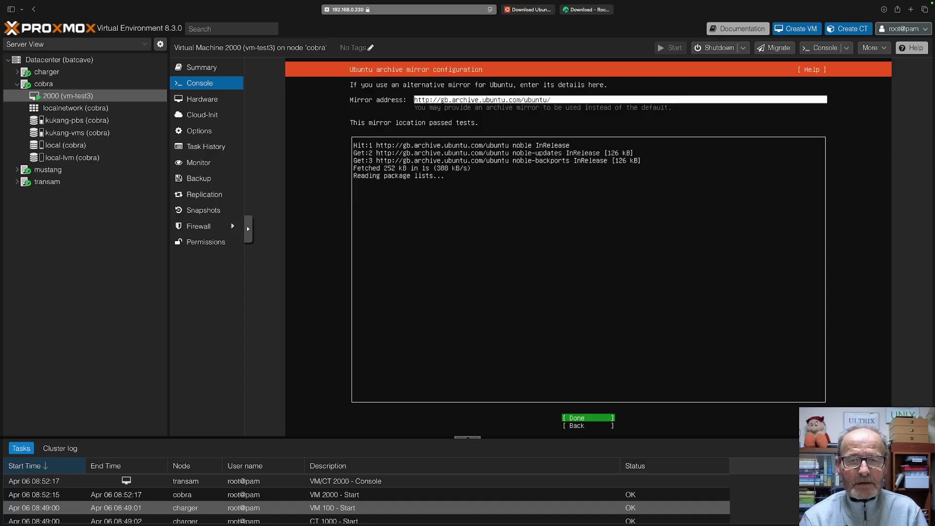
key(Return)
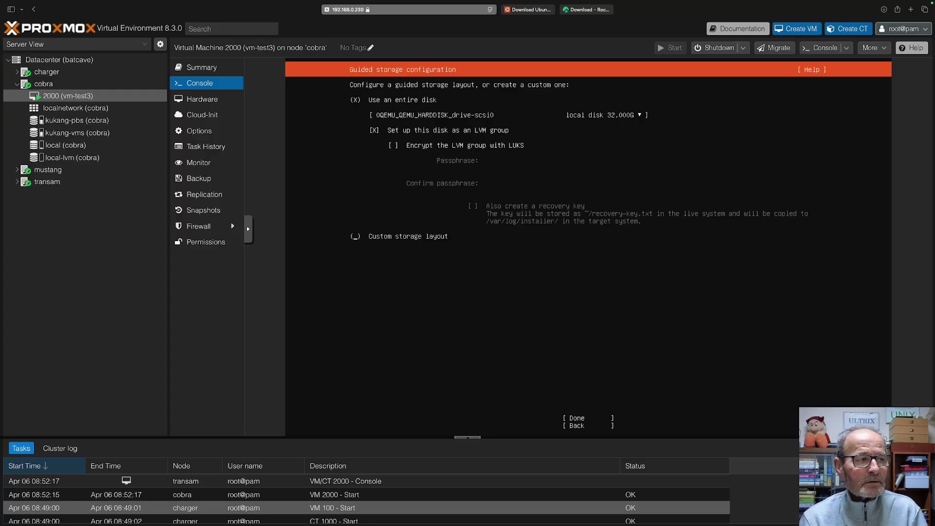
Accept the guided storage layout that uses the entire 32 GB disk as an unencrypted LVM group
key(Tab)
key(Return)
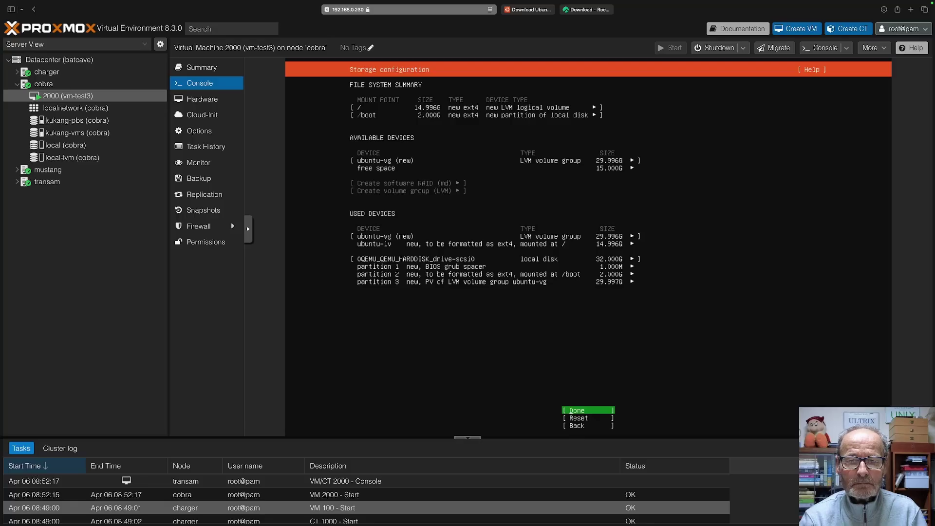
Accept the storage configuration summary and confirm the destructive action so the installation begins
key(Return)
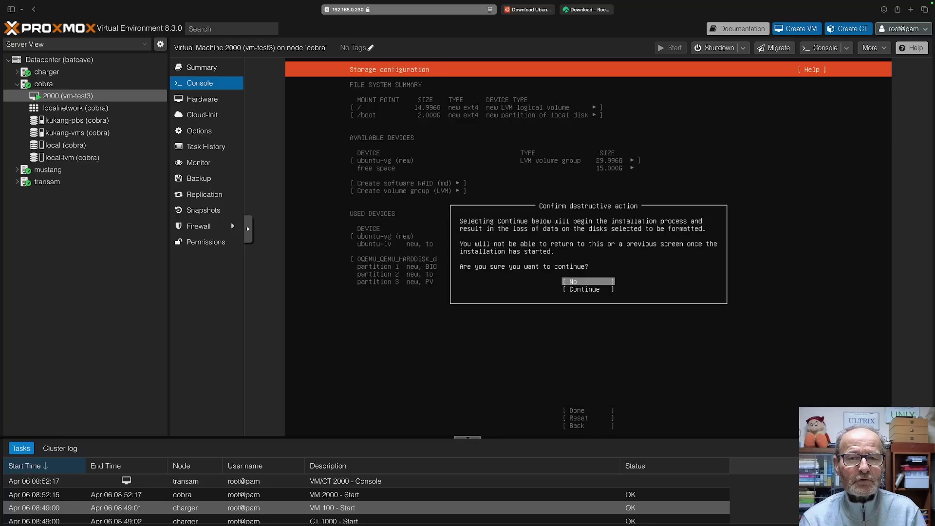
key(Down)
key(Return)
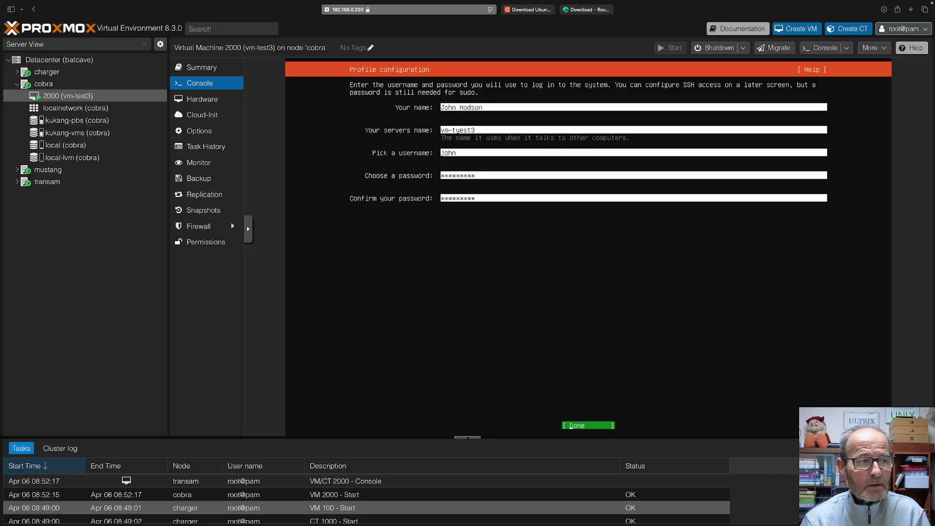
Accept the completed user and server profile, and continue with Ubuntu Pro skipped for now
key(Return)
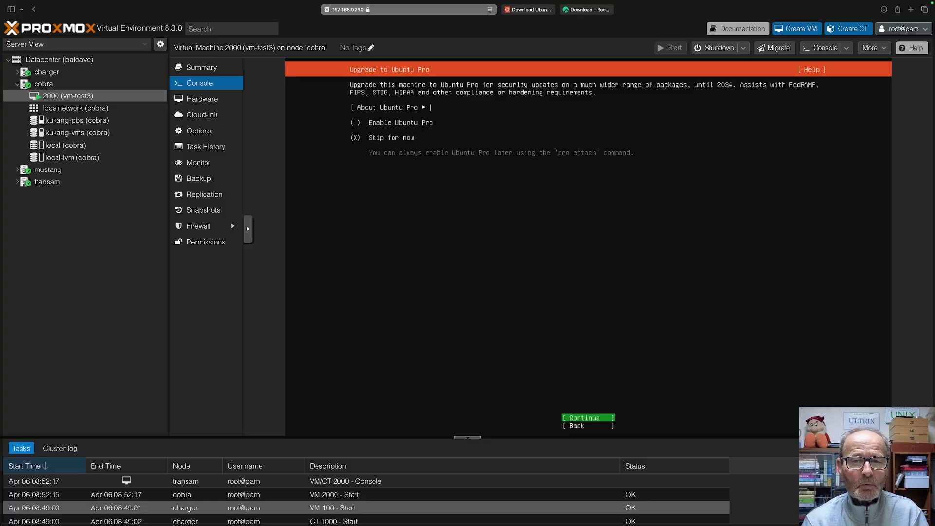
key(Return)
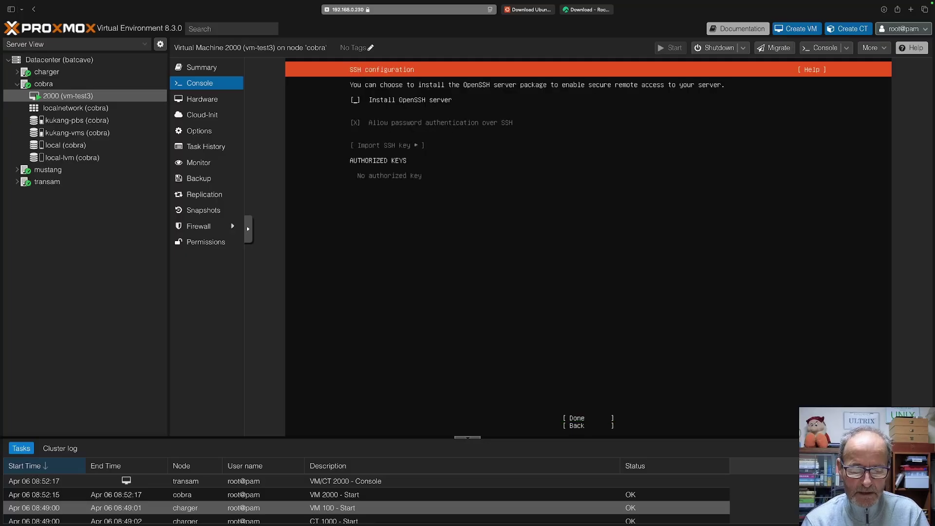
Enable installation of the OpenSSH server without importing a key, and continue without selecting any featured server snaps
key(space)
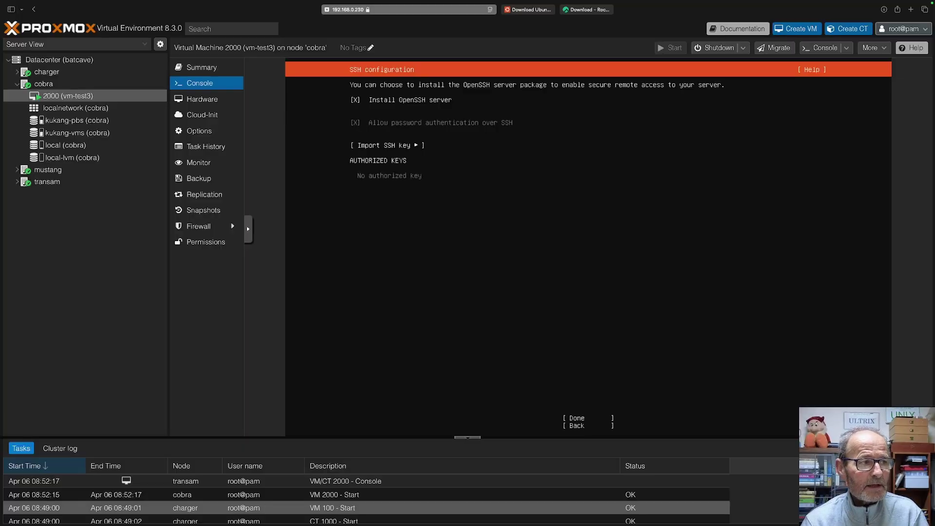
key(Tab)
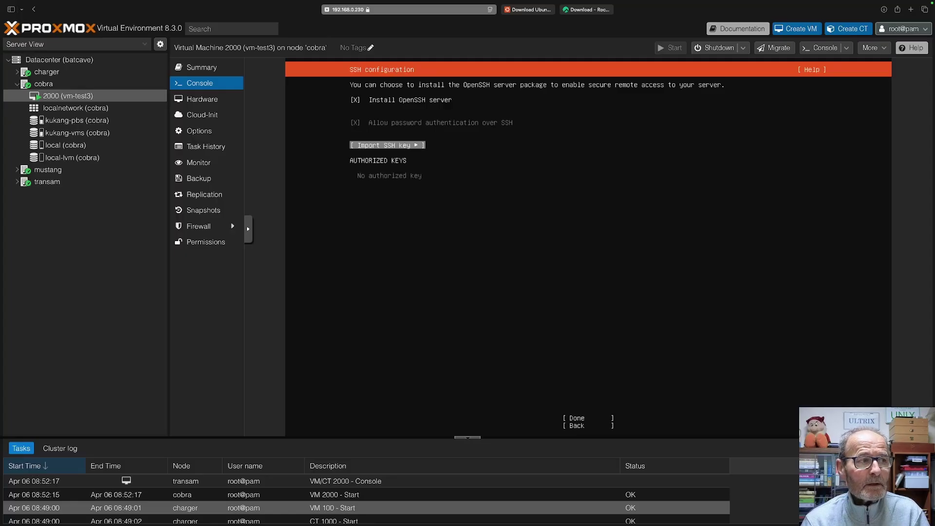
key(Tab)
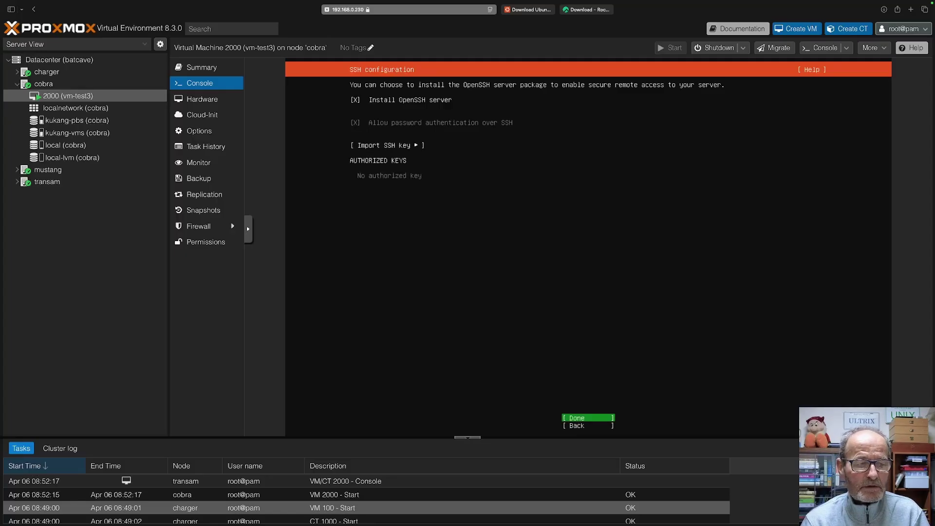
key(Return)
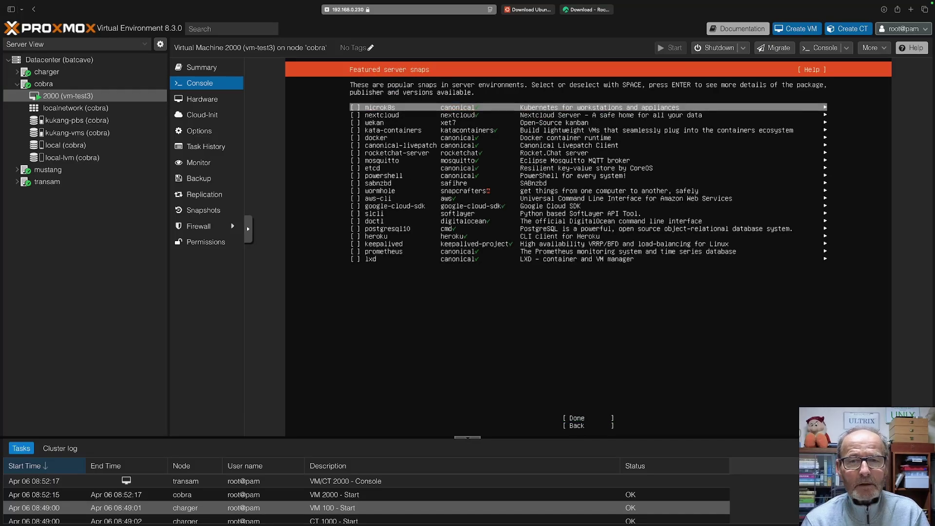
key(Tab)
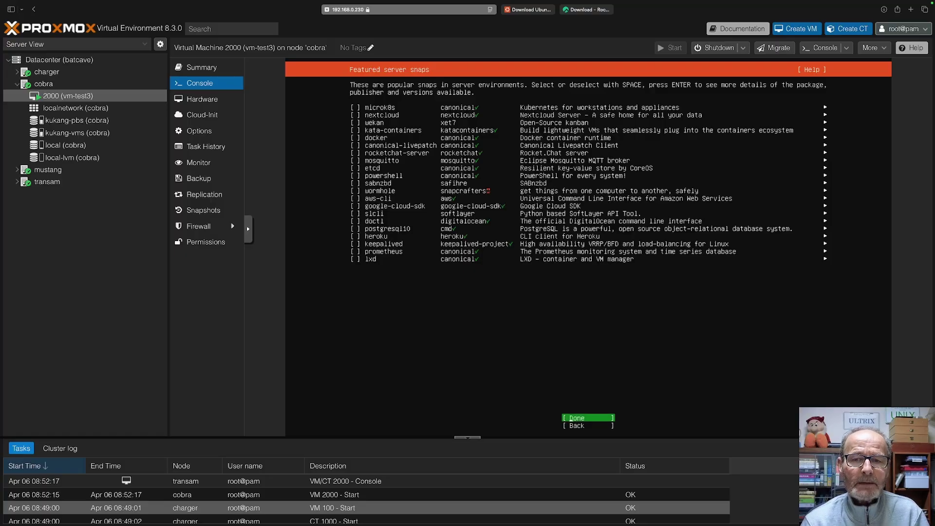
key(Return)
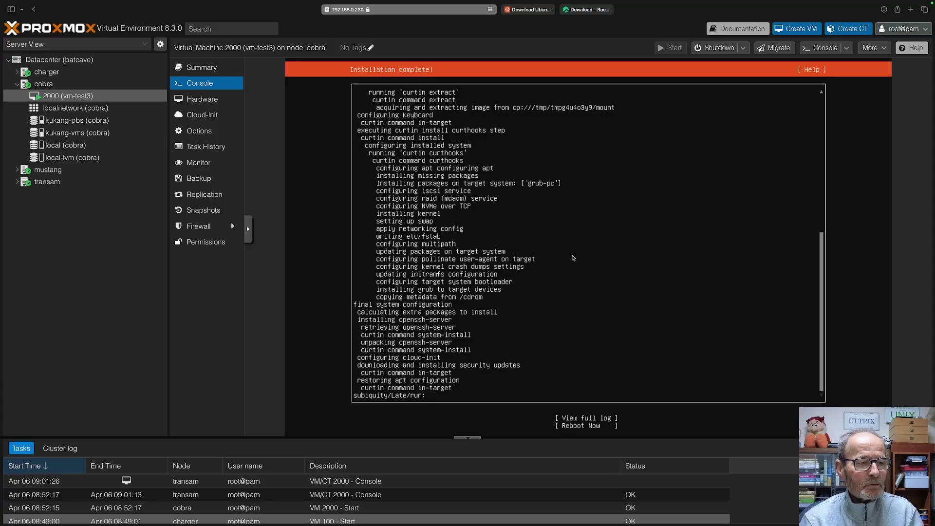
Reboot the virtual machine from the completed Ubuntu installer
key(Tab)
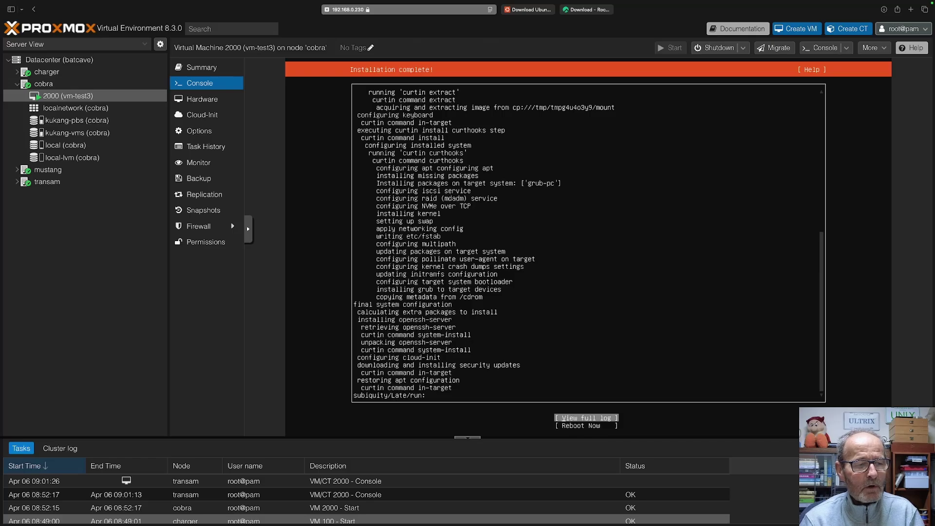
key(Down)
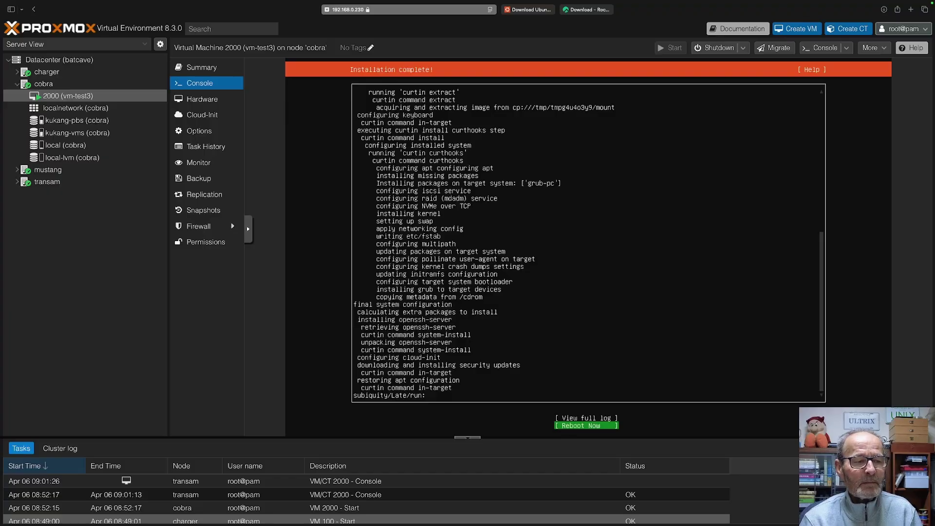
key(Return)
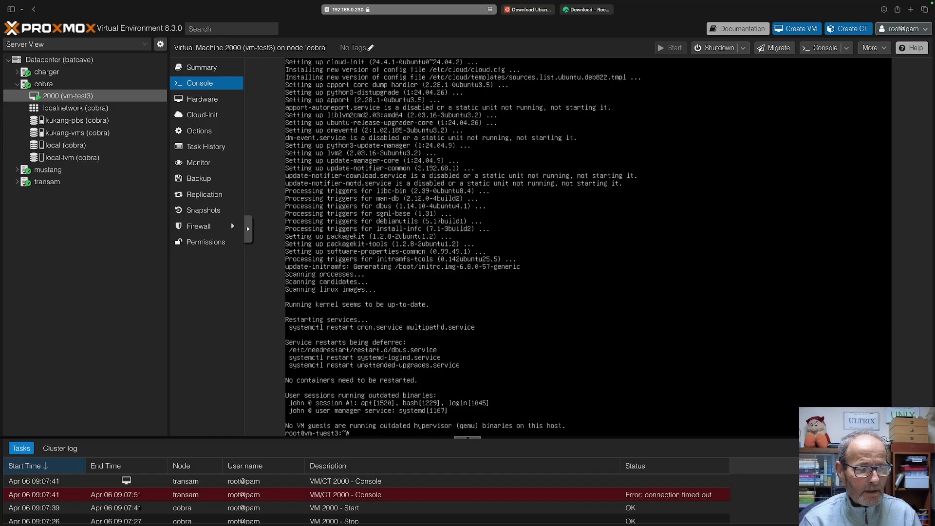
Clear the root terminal screen in the VM console
text(clear)
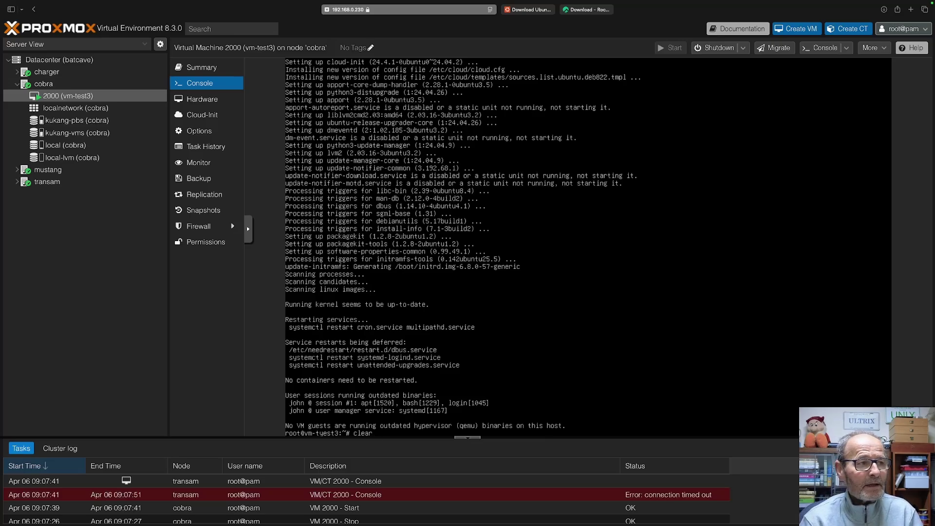
key(Return)
text(apt update)
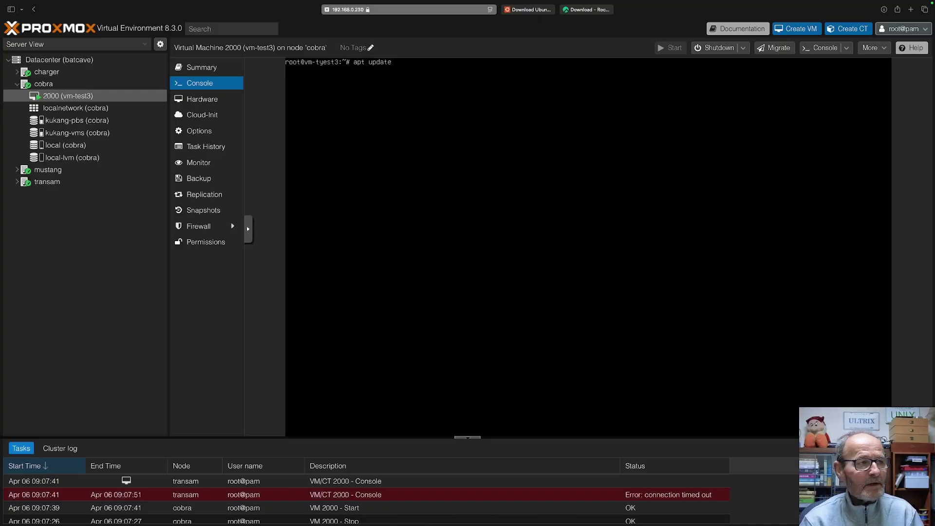
key(BackSpace)
key(BackSpace)
key(BackSpace)
key(BackSpace)
key(BackSpace)
key(BackSpace)
text(dist-upgrade -y)
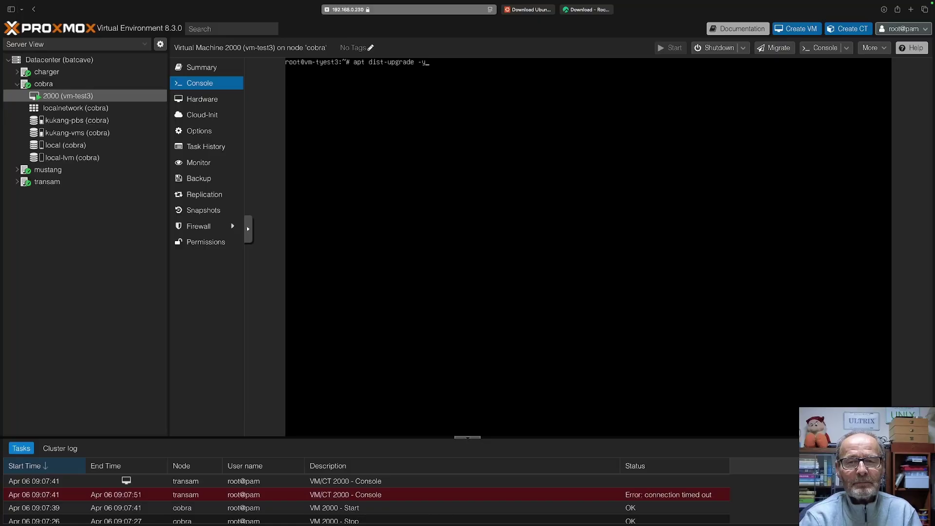
key(ctrl+u)
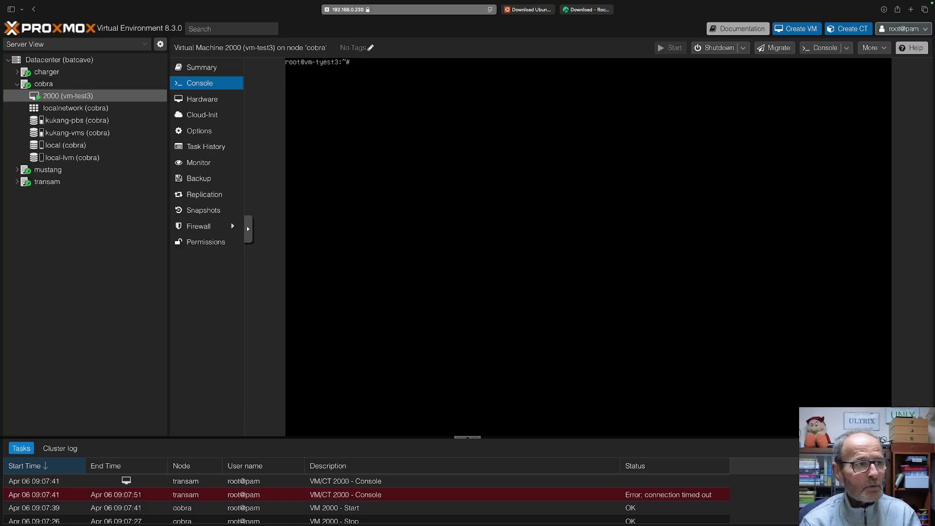
Restart the guest system by running systemctl reboot
text(reboot)
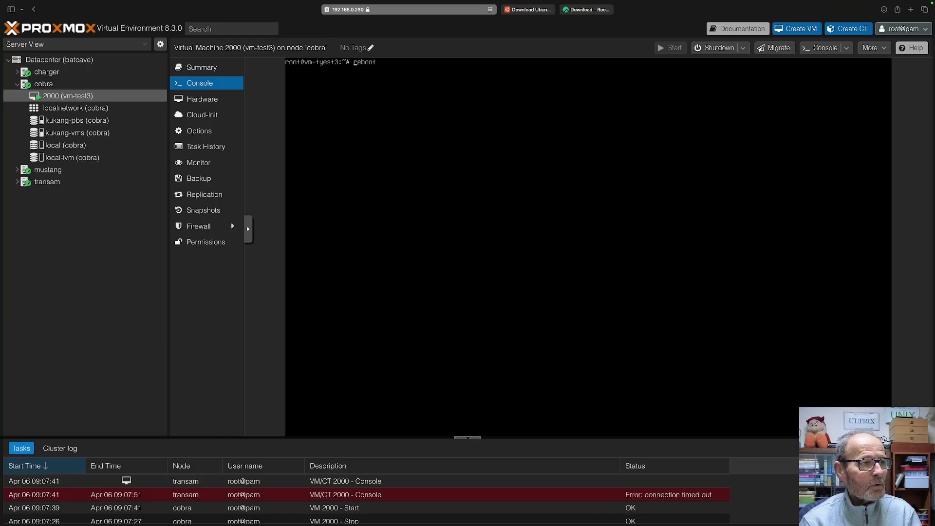
text(systemctl)
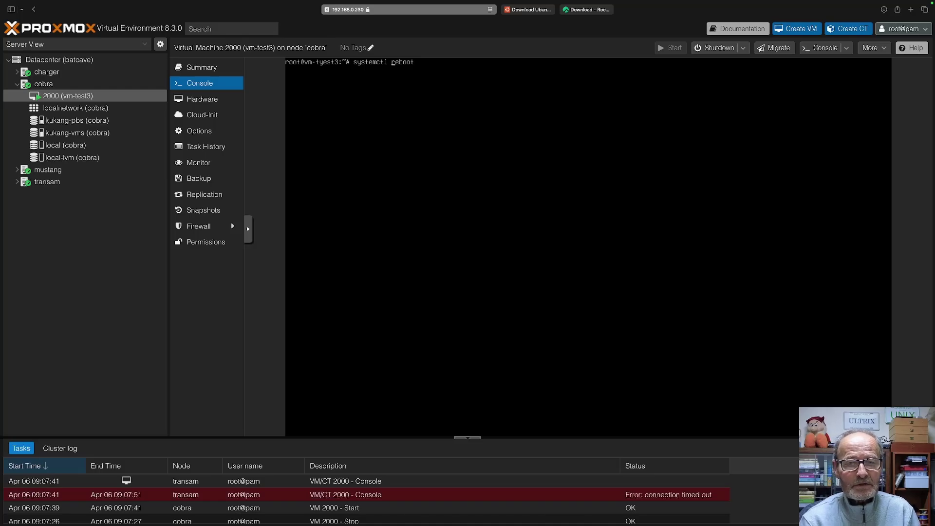
key(Return)
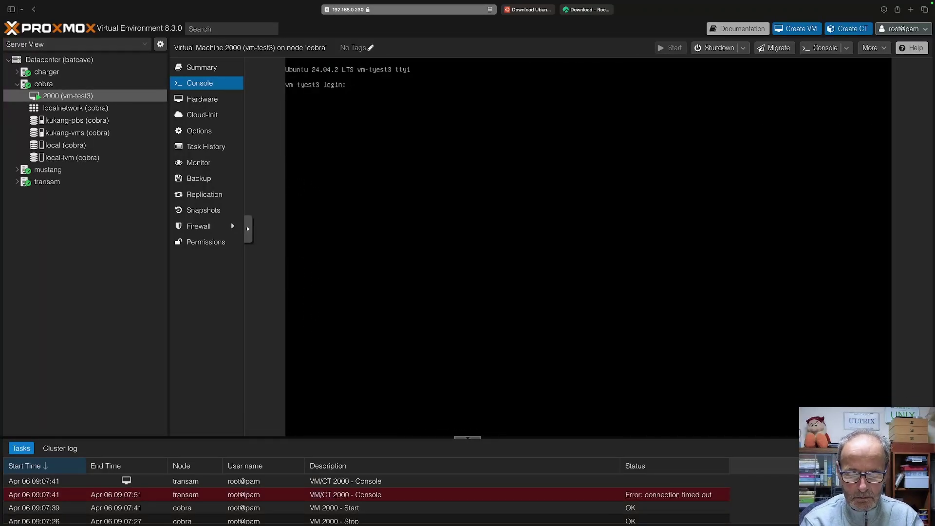
Log in to the Ubuntu console with the account's username and password
text(hn)
key(Return)
key(Return)
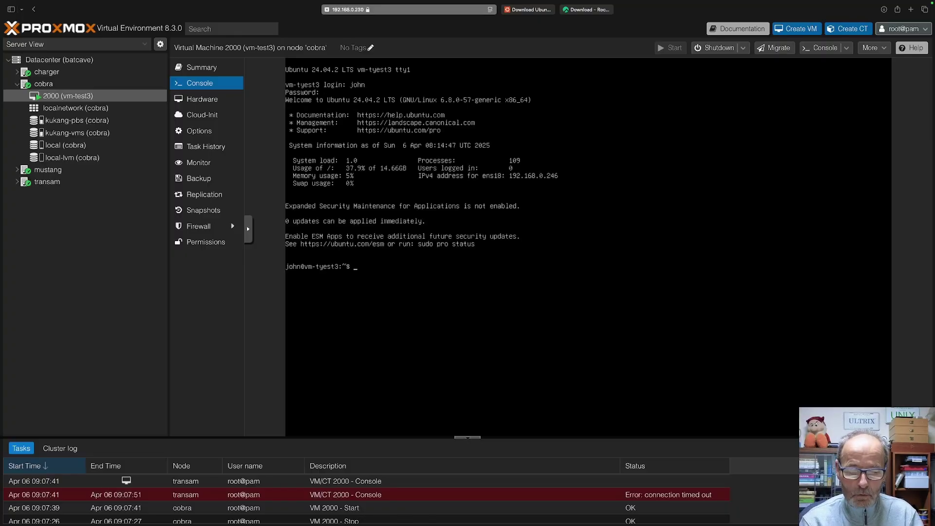
Open a root shell with sudo -i, entering the account password
text(sudo)
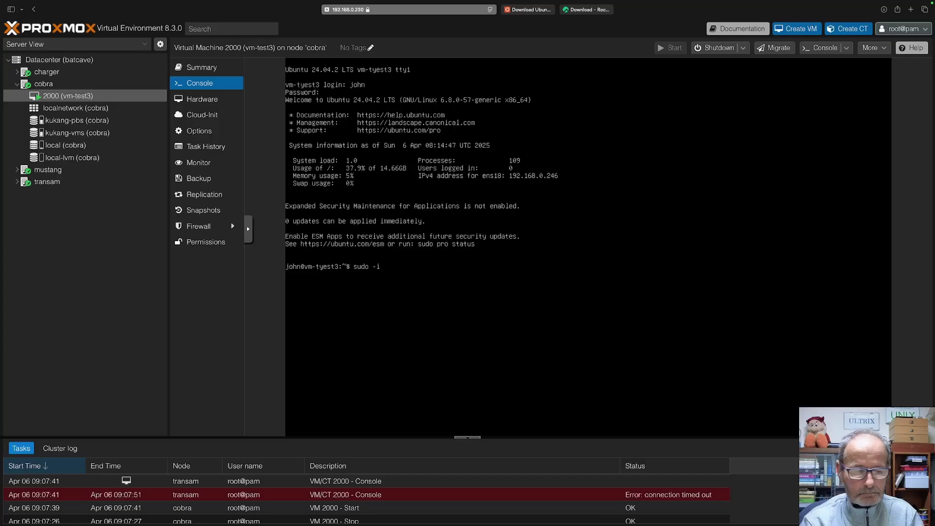
text( -i)
key(Return)
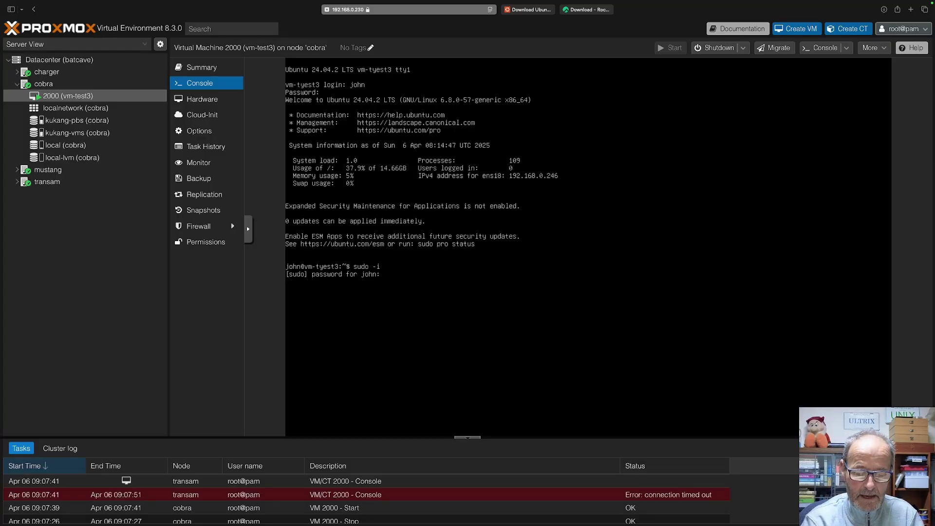
key(Return)
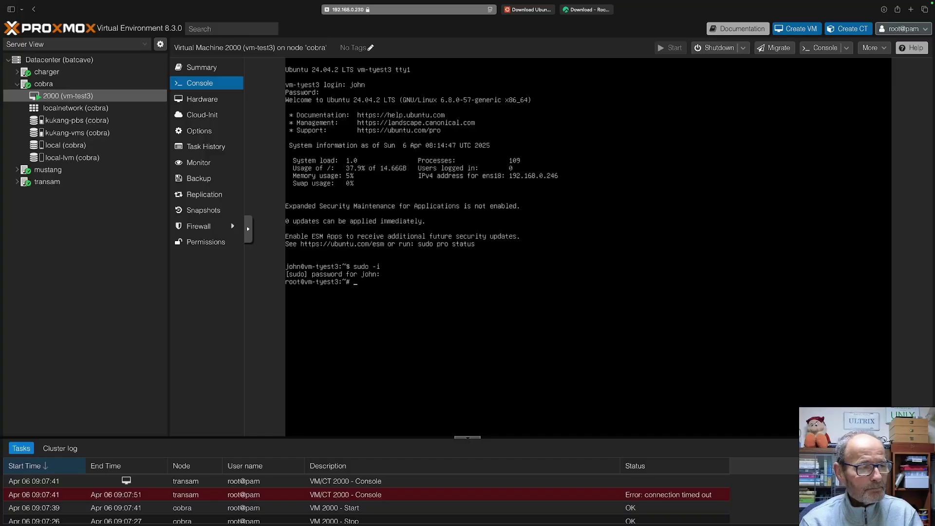
Install the qemu-guest-agent package with apt and agree to continue the installation
text(apt)
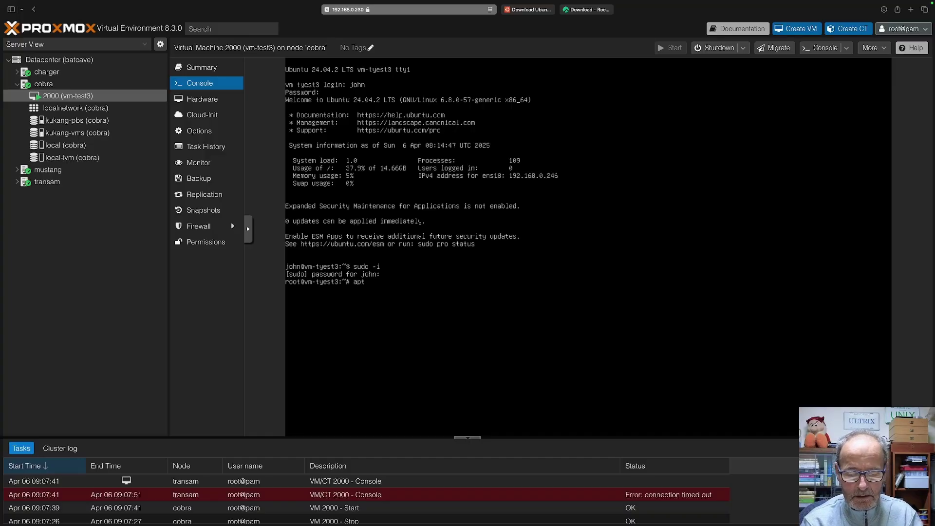
text( install q)
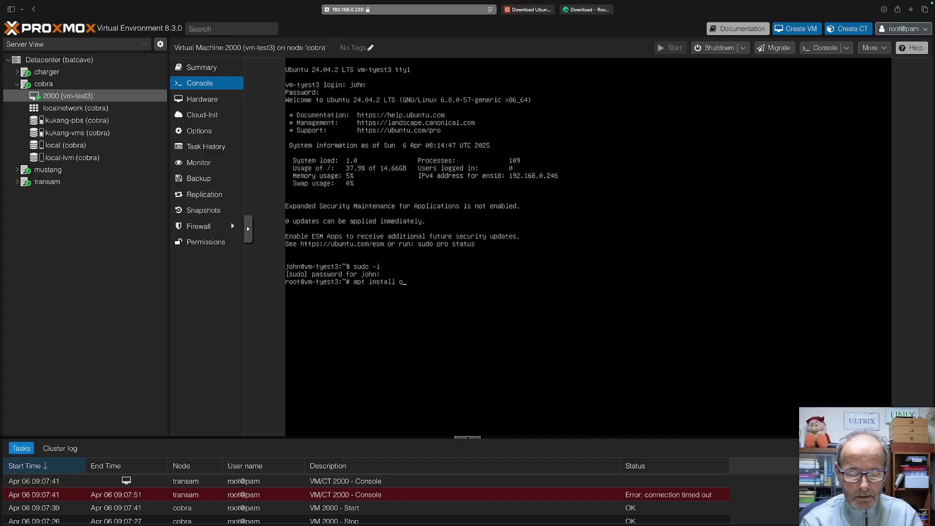
text(emu-)
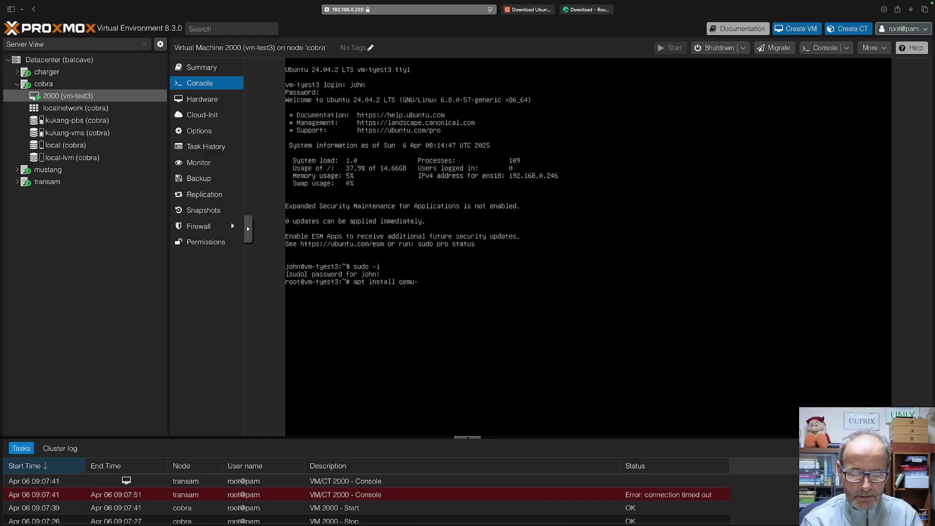
text(guest-agent)
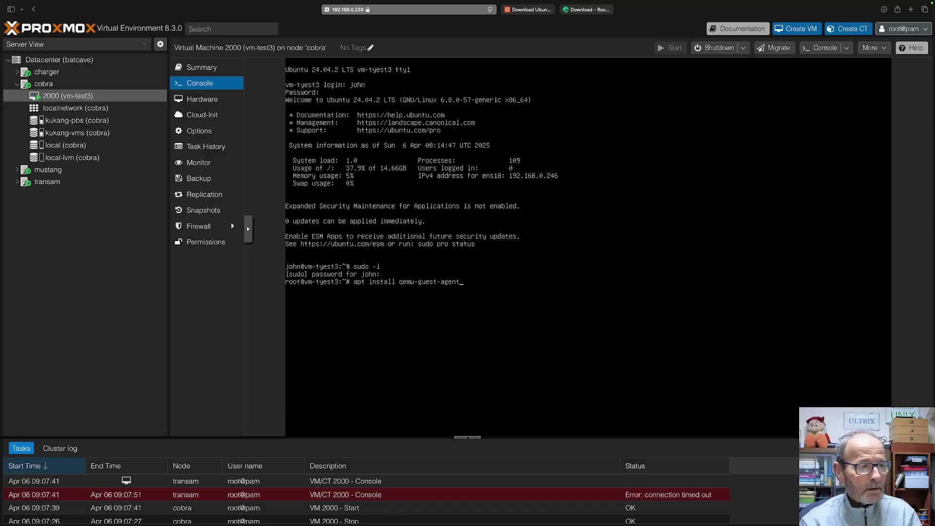
key(Return)
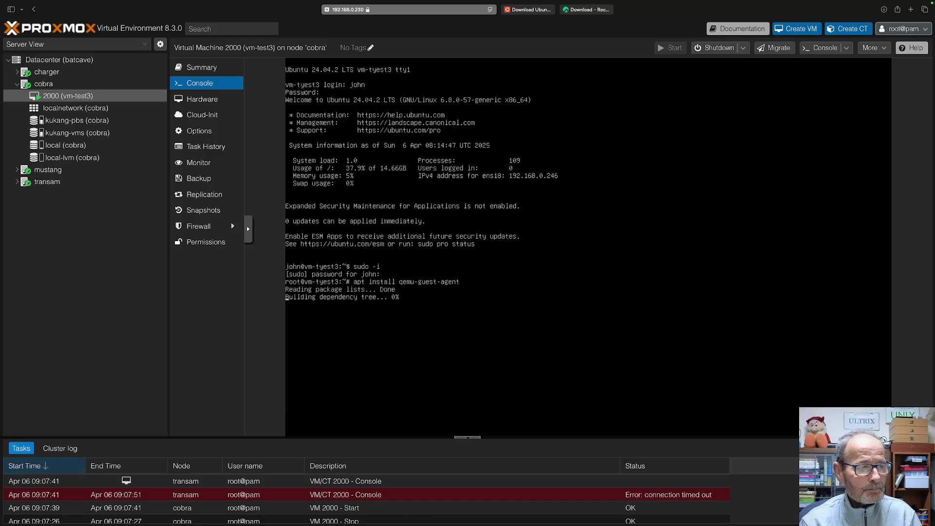
key(Return)
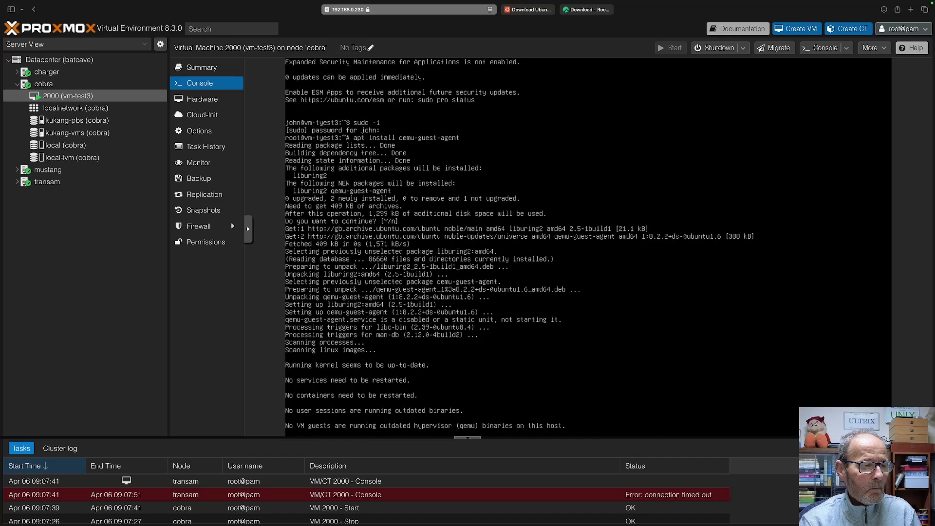
Shut down the guest by running poweroff in the root shell
key(Return)
text(poweroff)
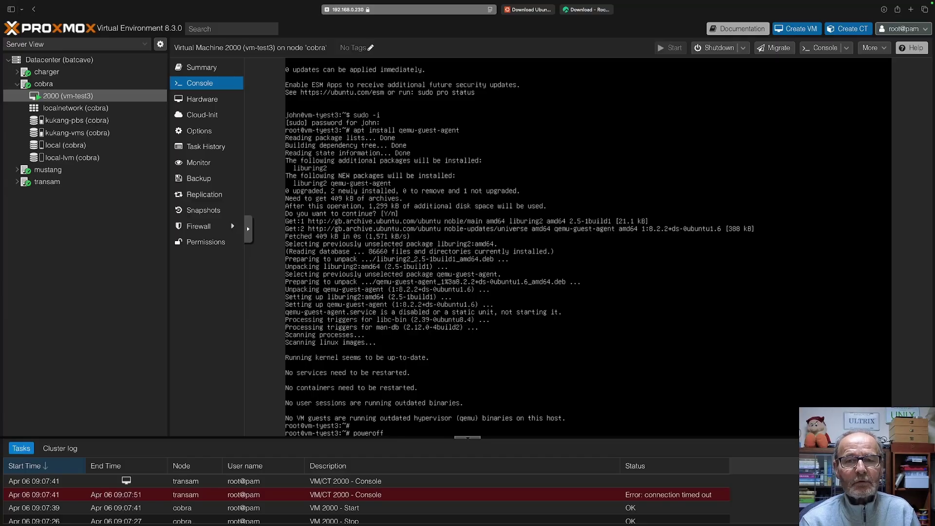
key(Return)
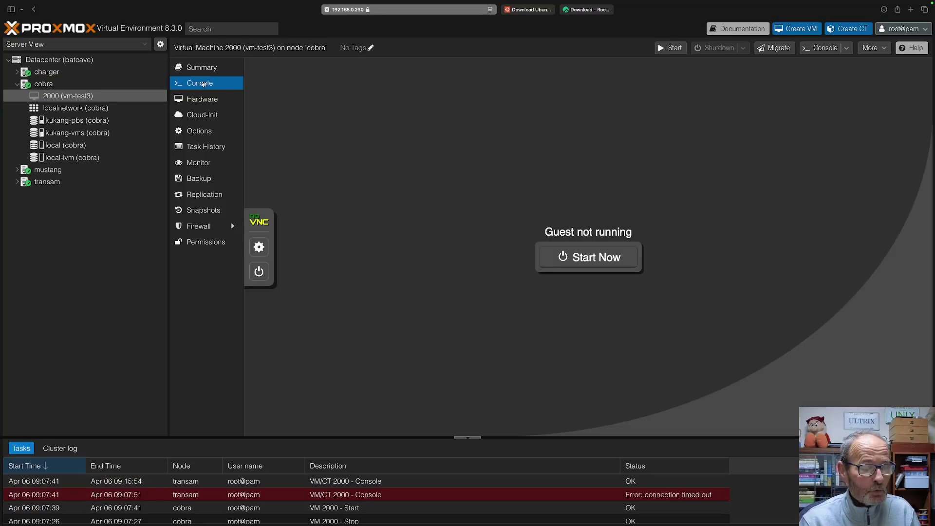
Review the QEMU Guest Agent setting in the VM's options without changing it
click(201, 132)
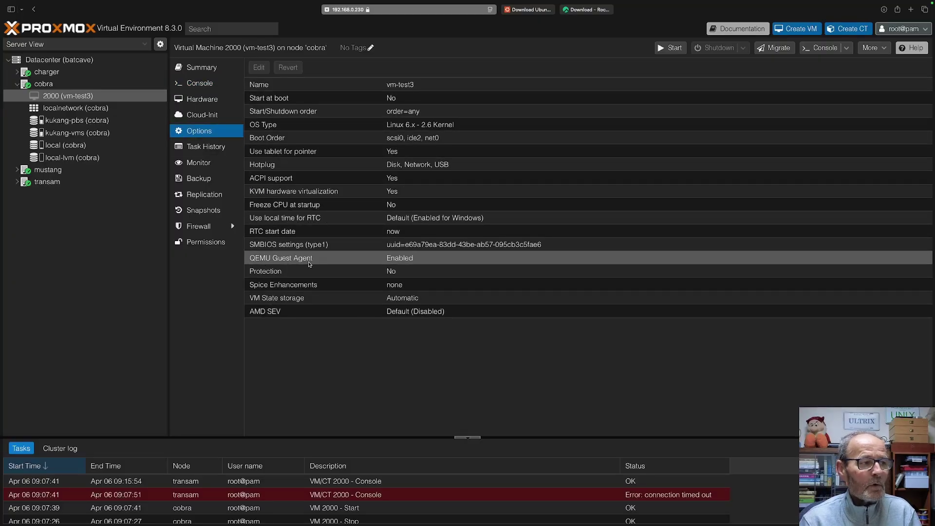
double_click(394, 262)
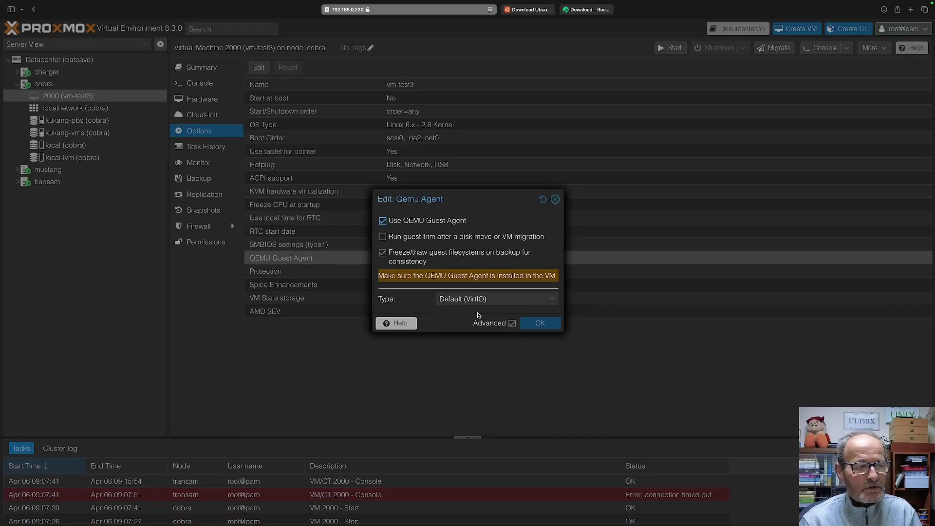
click(555, 199)
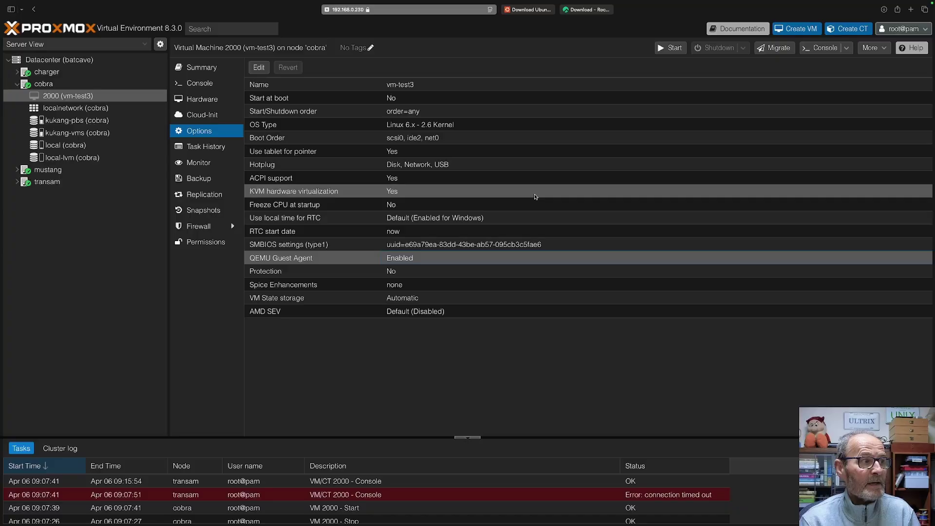
Check the stopped VM's console and its summary status, including the guest agent IP information
click(199, 83)
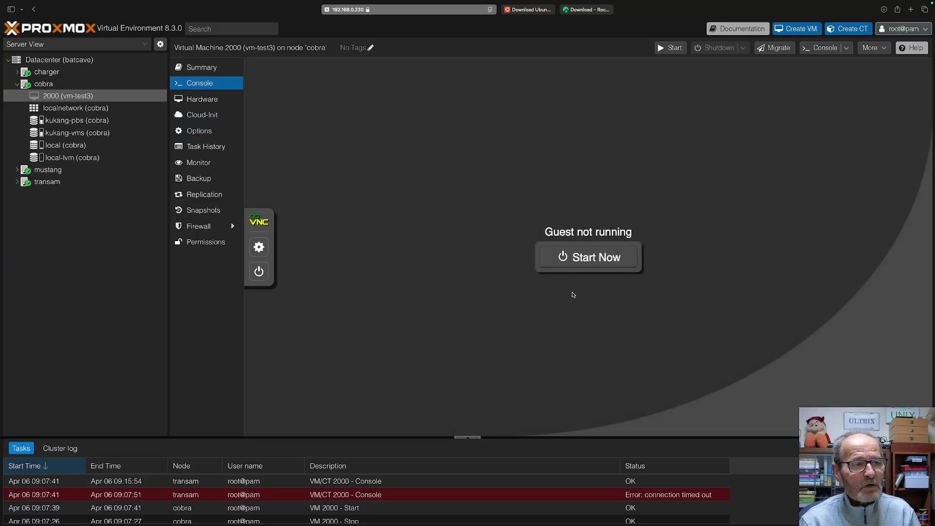
click(201, 71)
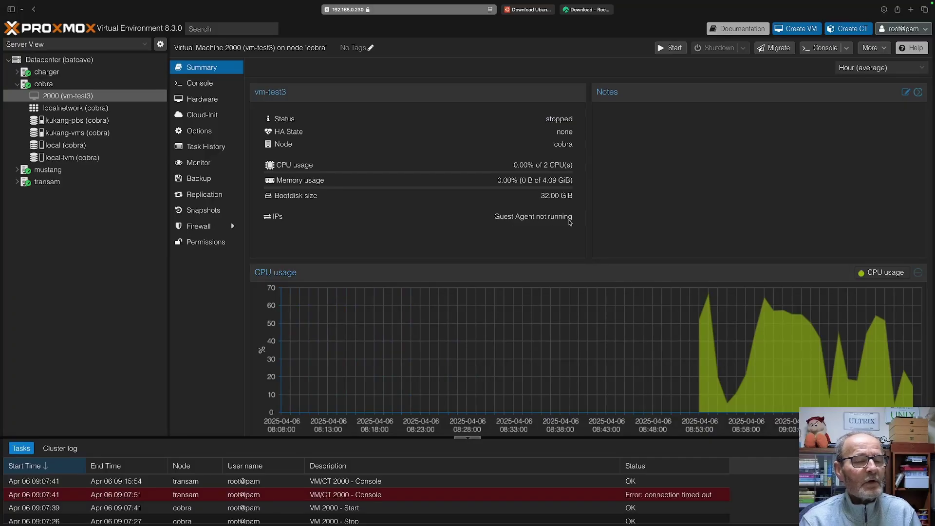
click(193, 87)
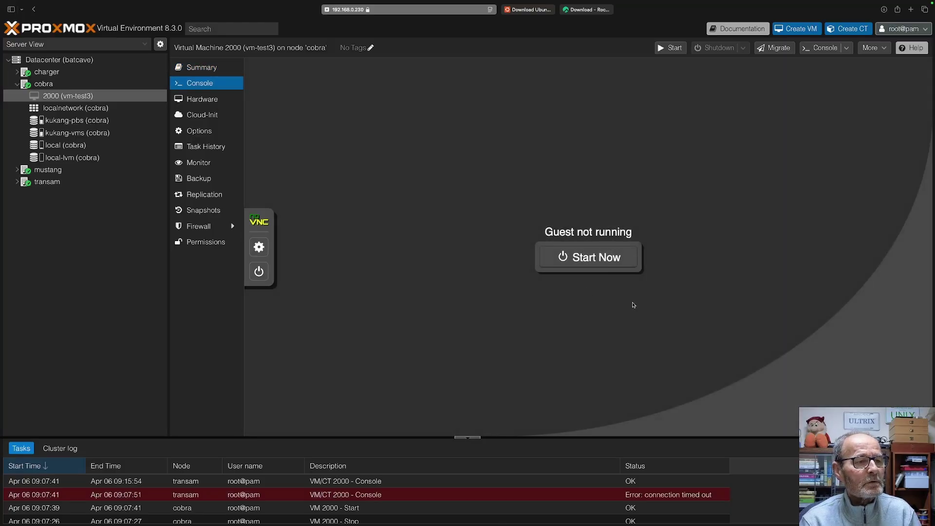
Start the VM from its console and log in to Ubuntu with the account's username and password
click(585, 257)
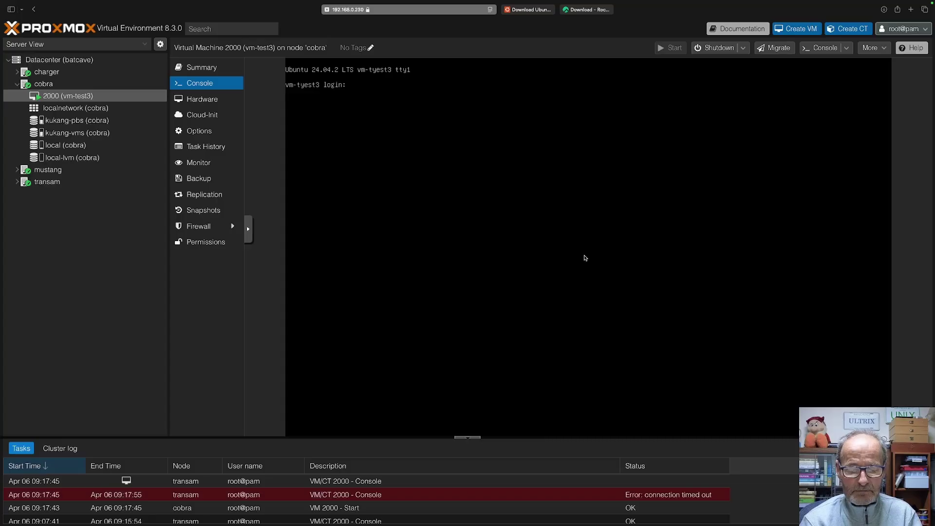
text(john)
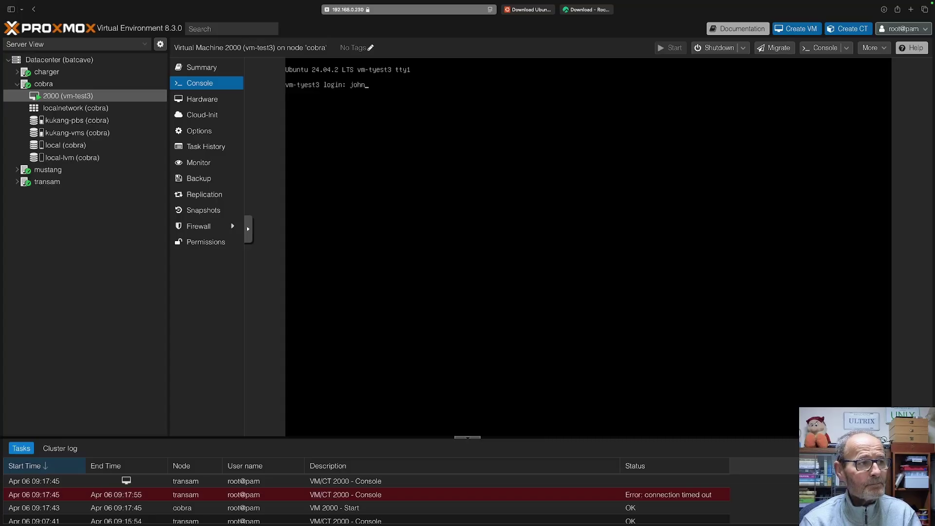
key(Return)
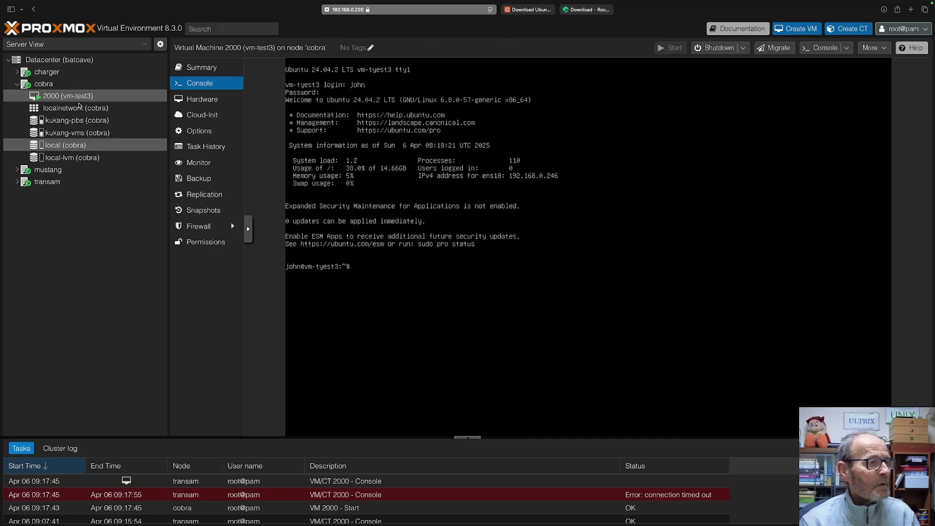
Examine the guest's IP addresses in the VM summary and in the detailed Guest Agent Network Information
click(199, 69)
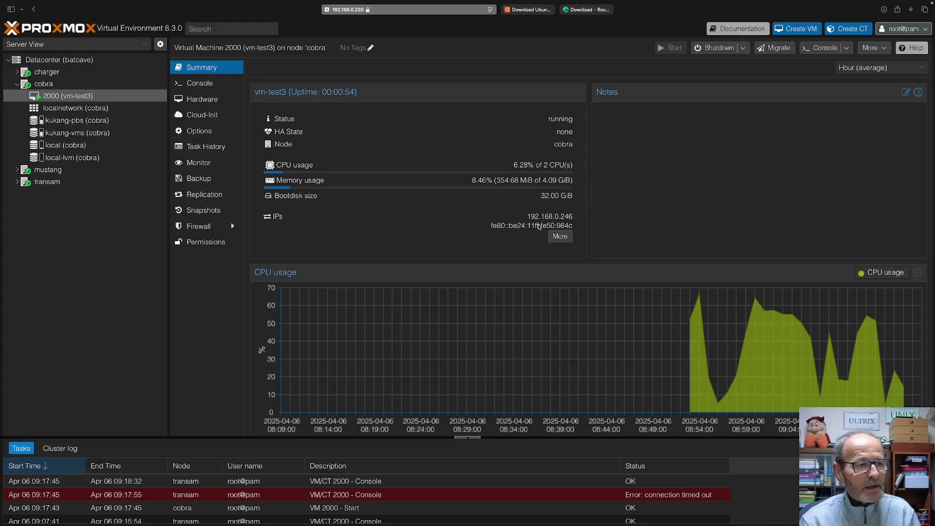
click(561, 238)
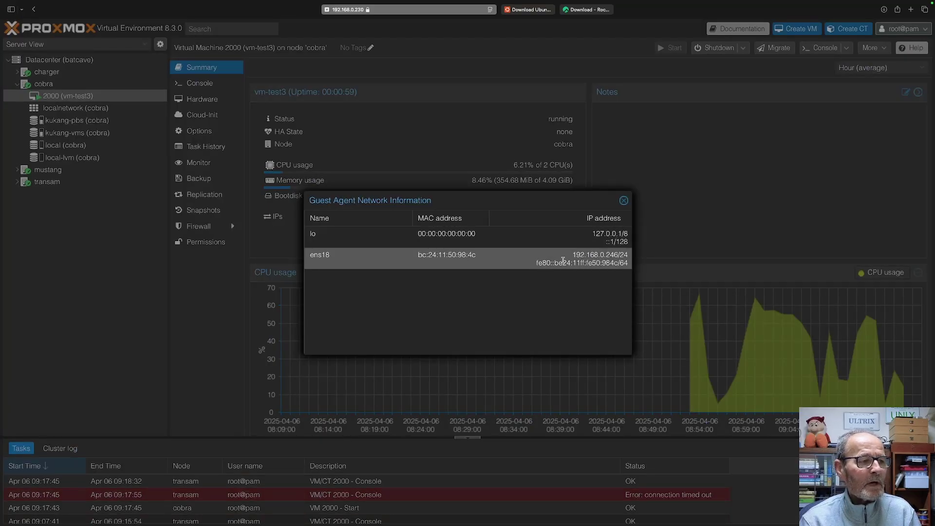
click(624, 202)
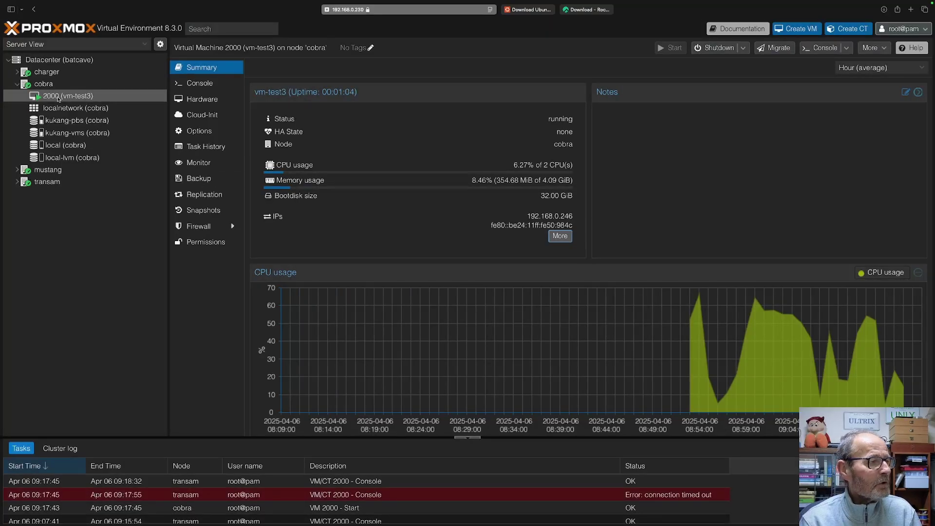
click(47, 97)
right_click(47, 97)
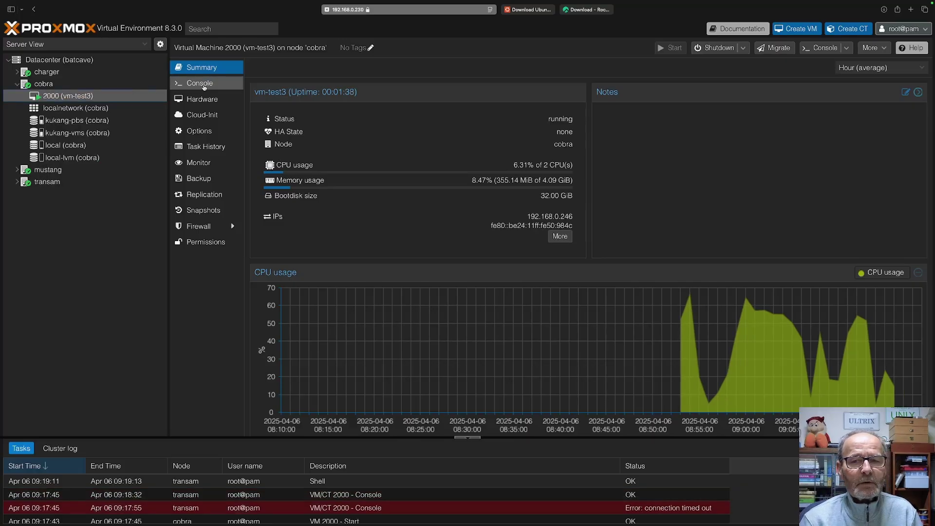
Return to the guest's console and open a root shell with sudo -i, entering the account password
click(202, 85)
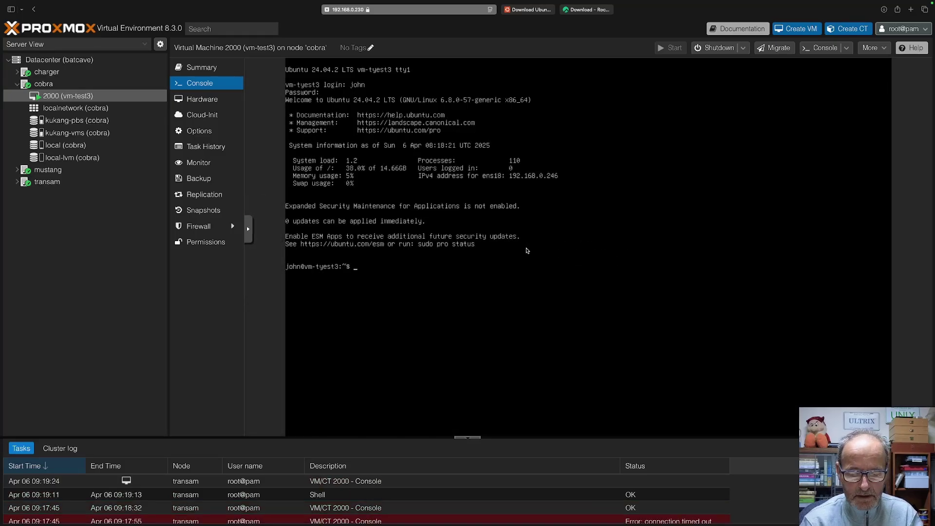
text(sudo -)
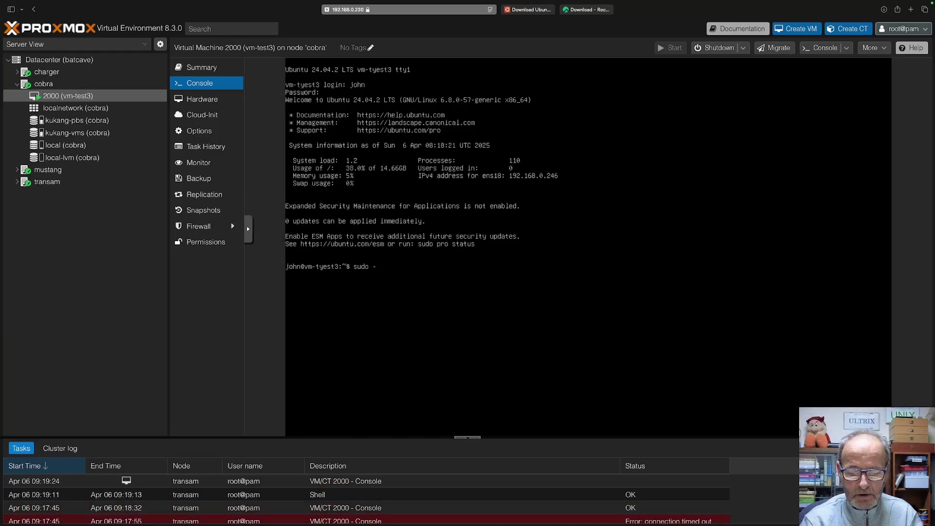
text(i)
key(Return)
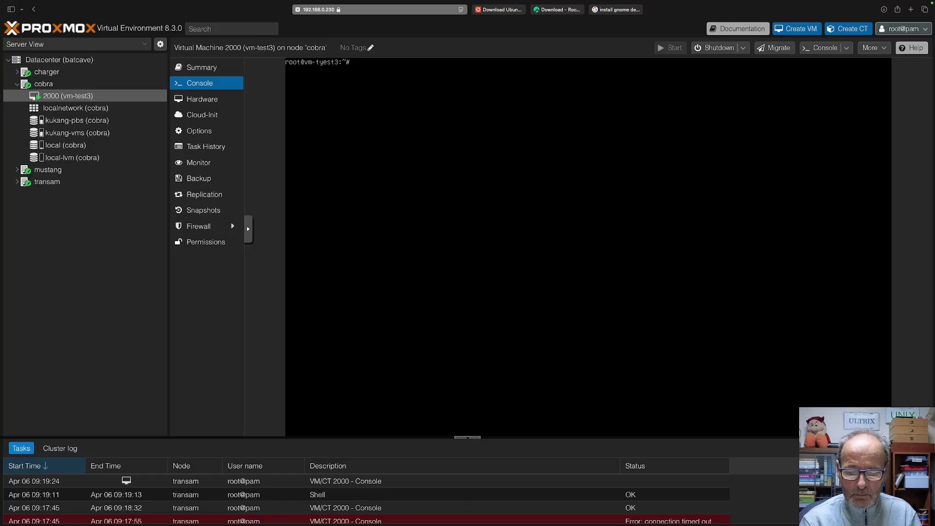
Install the ubuntu-desktop package with apt and agree to continue the installation
text(apt insta)
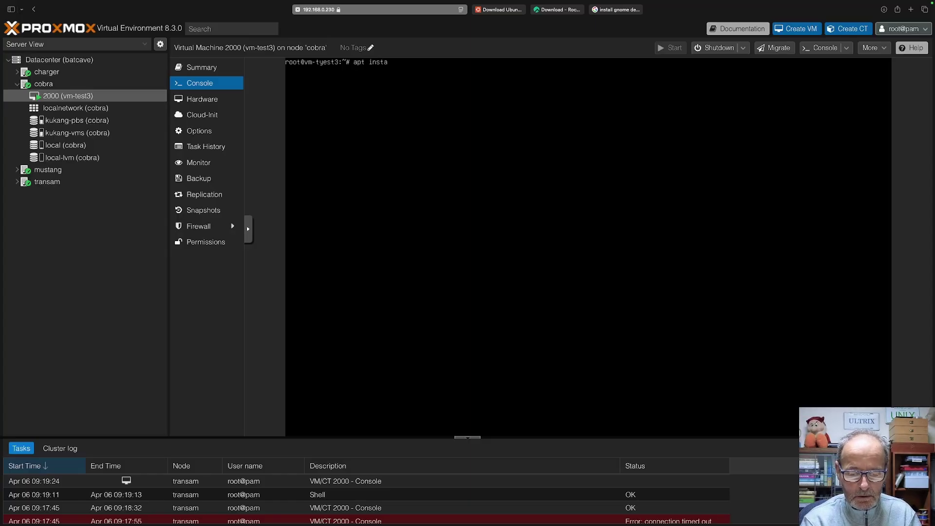
text(ll ubunt)
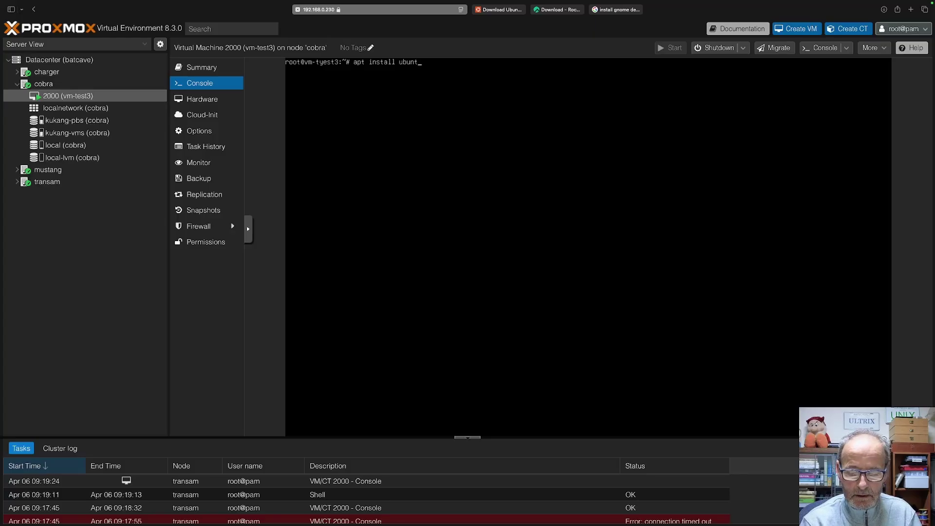
text(u-desk)
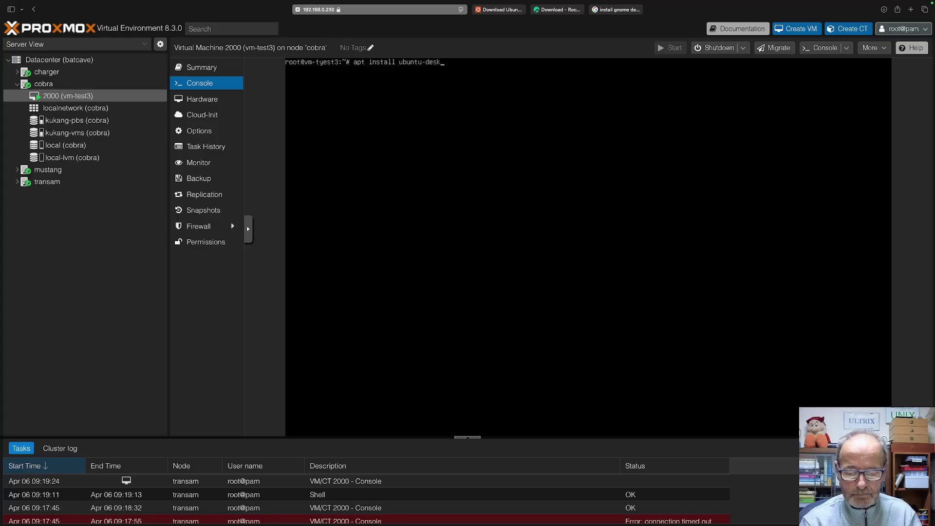
text(top)
key(Return)
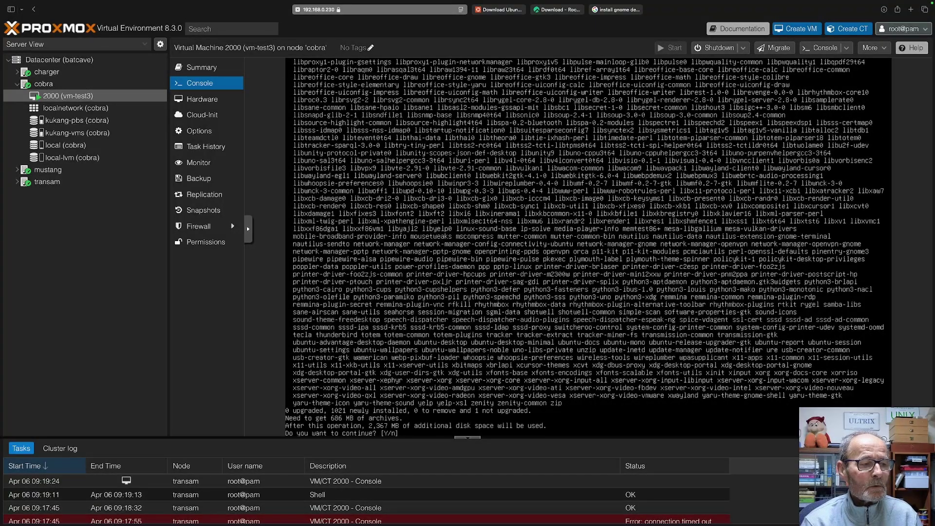
key(Return)
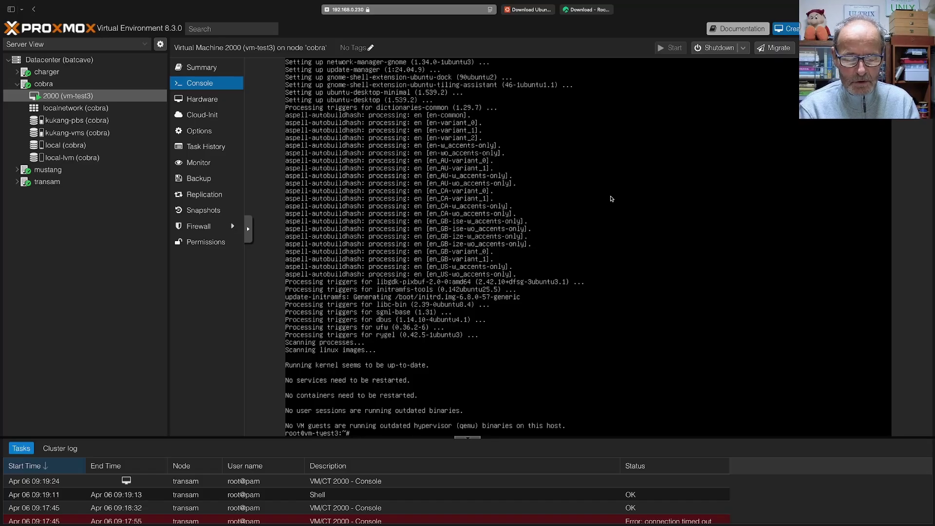
Query the guest's default boot target with systemctl get-default
text(systemct)
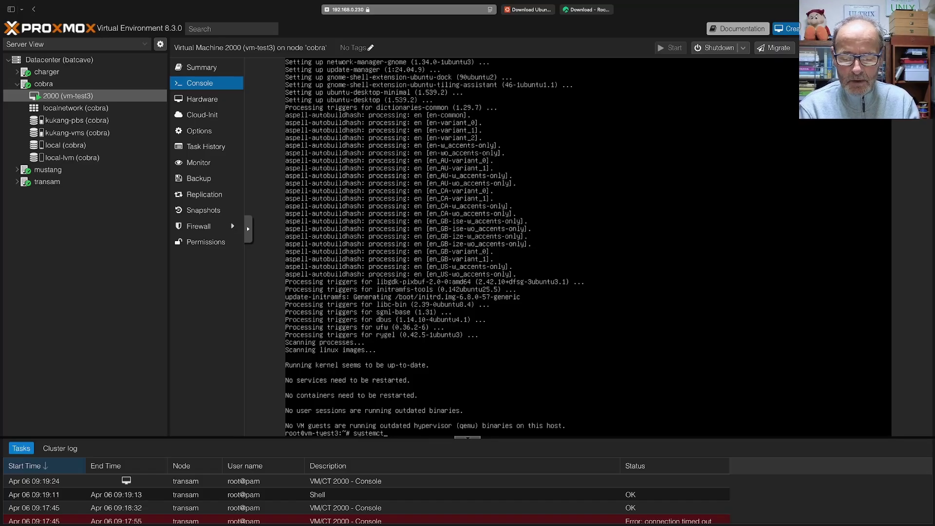
text(l g)
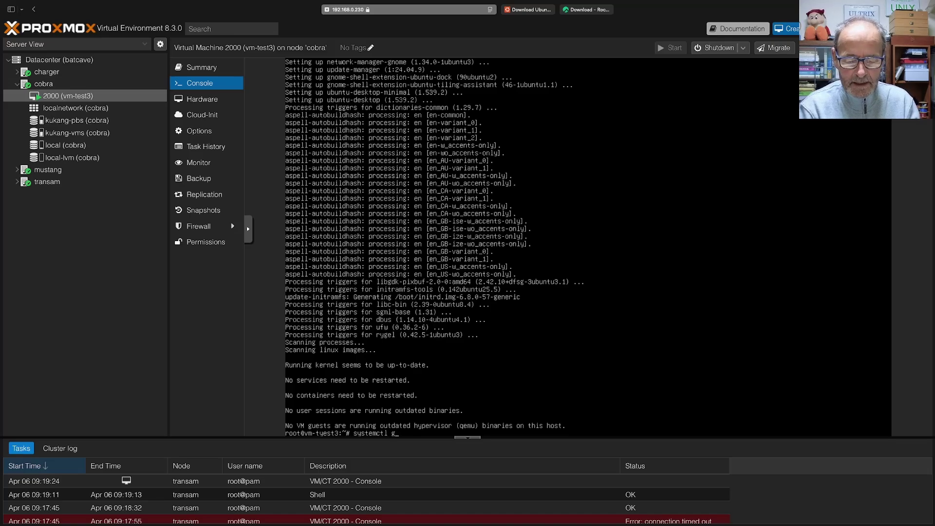
text(et-default)
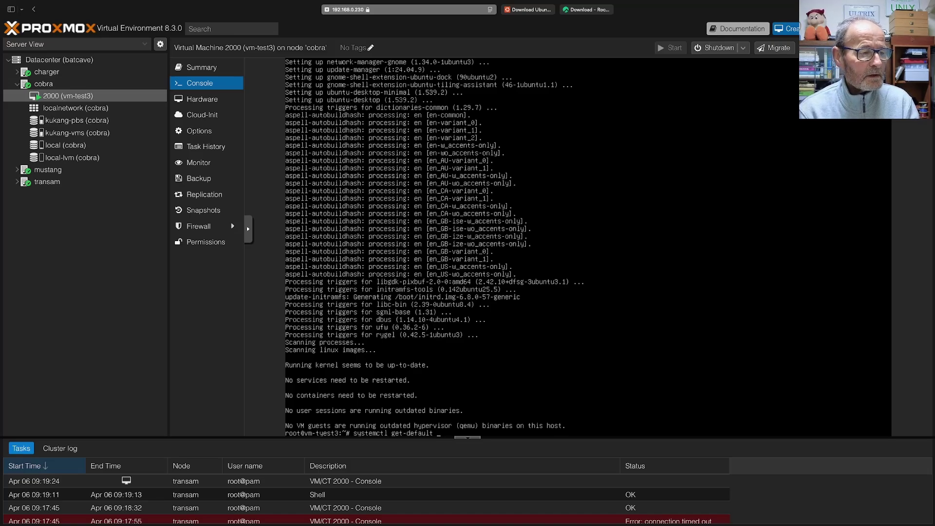
key(Return)
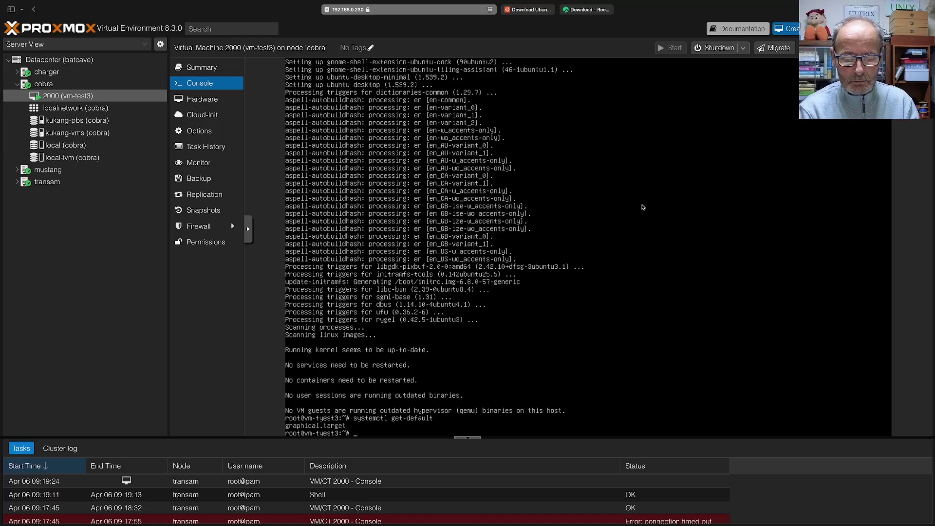
Restart the guest by running systemctl reboot in the root shell
text(systemctl)
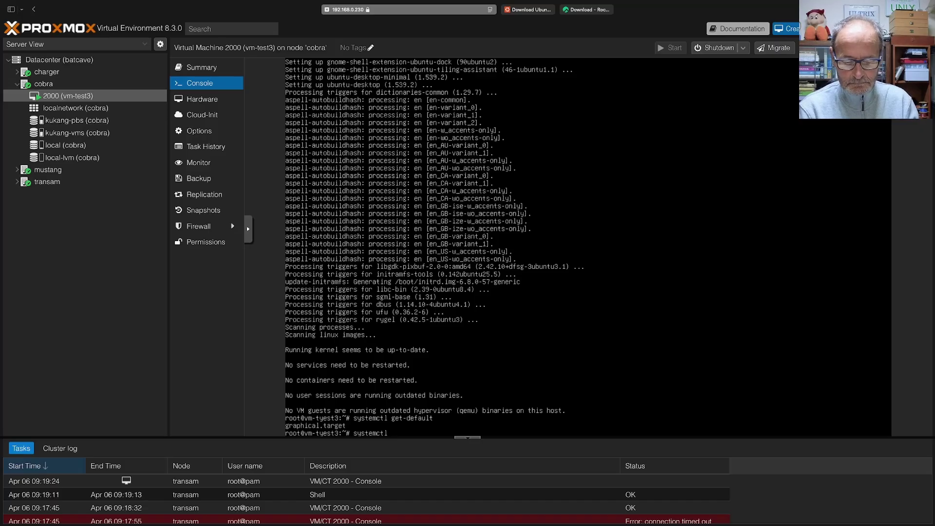
text( reboot)
key(Return)
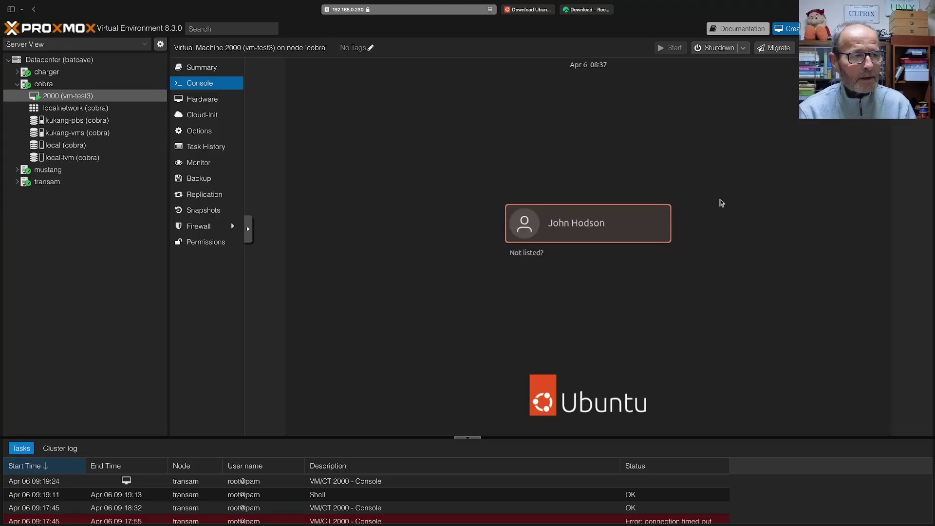
Log in to the Ubuntu graphical desktop by choosing the listed user and entering the account password
click(573, 229)
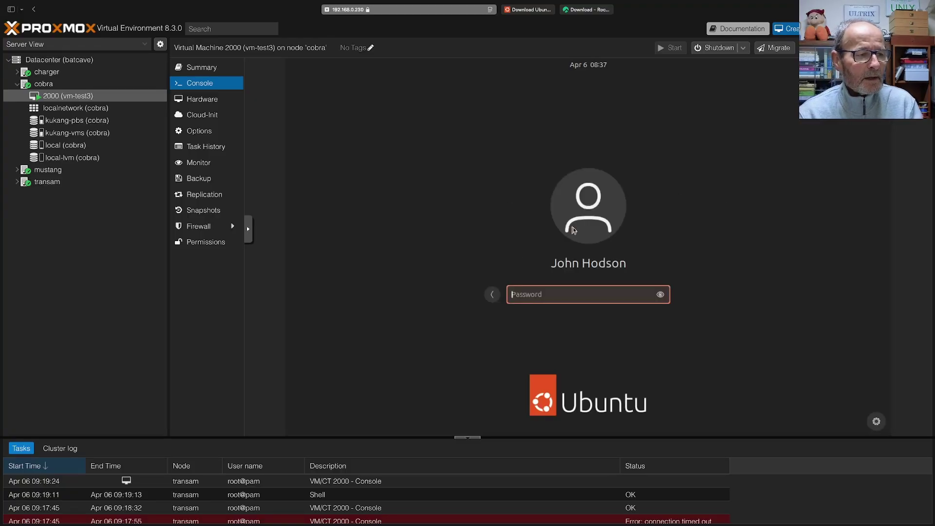
text(******)
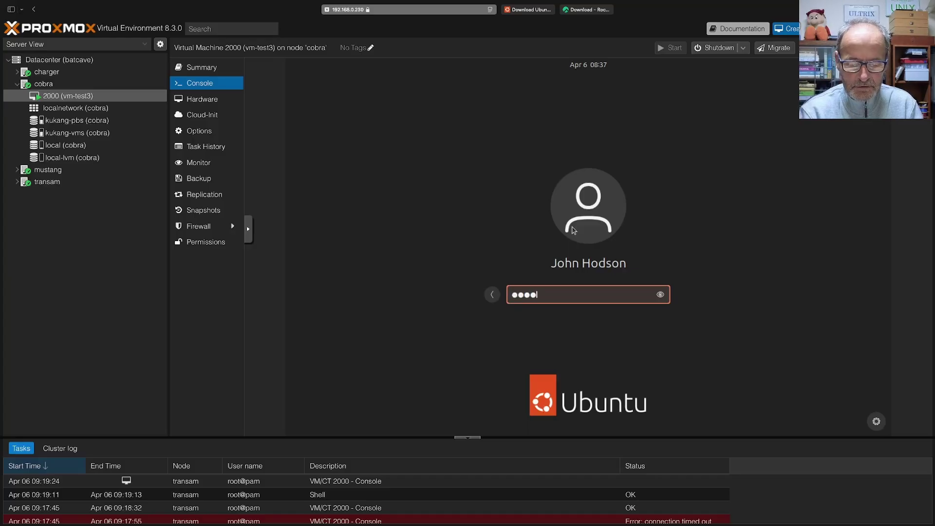
text(***)
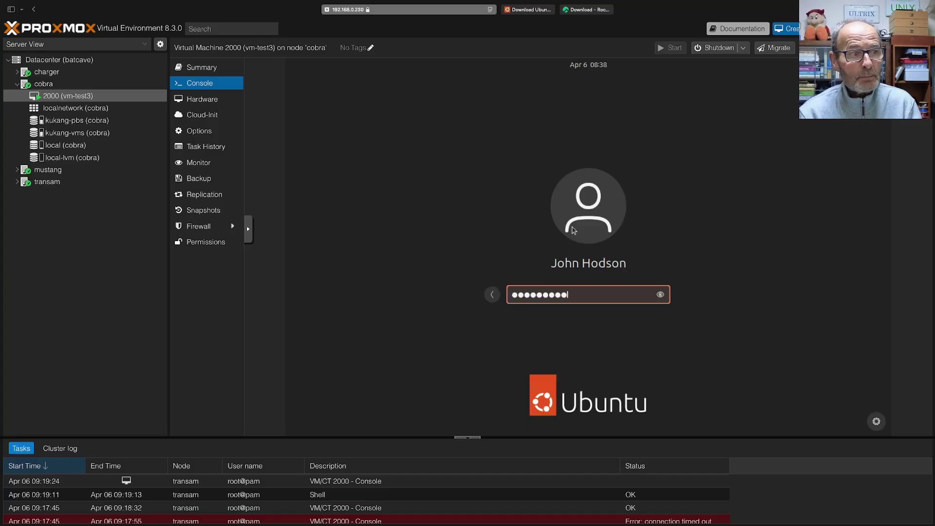
key(Return)
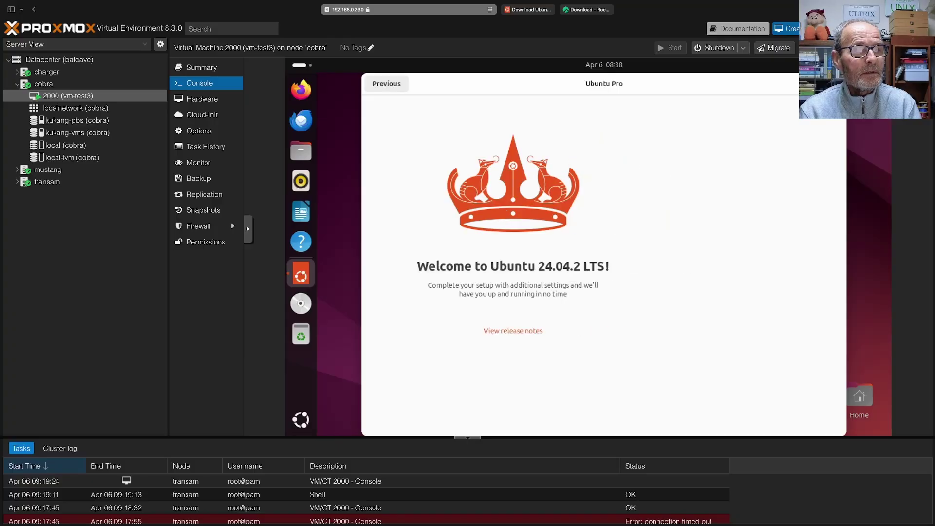
Complete the Ubuntu welcome setup with its default choices, keeping system data sharing with the Ubuntu team selected
key(Return)
key(Return)
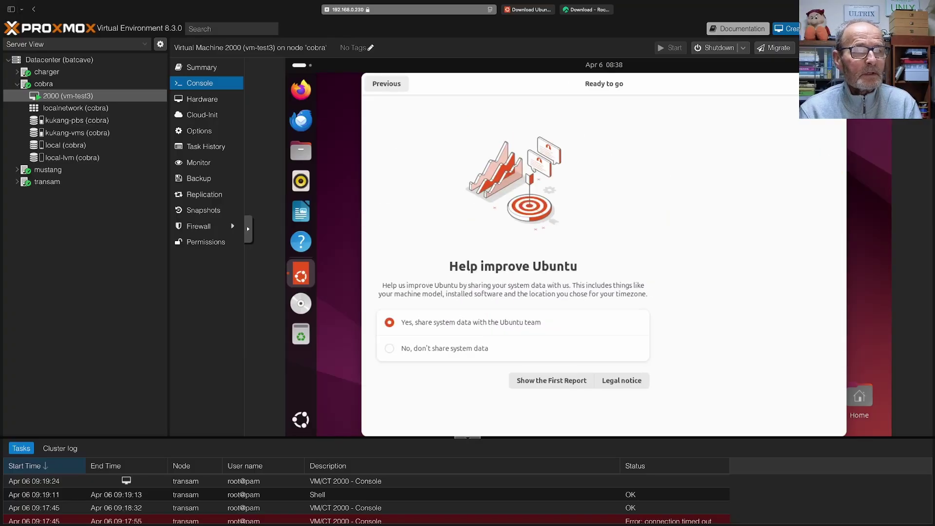
key(Return)
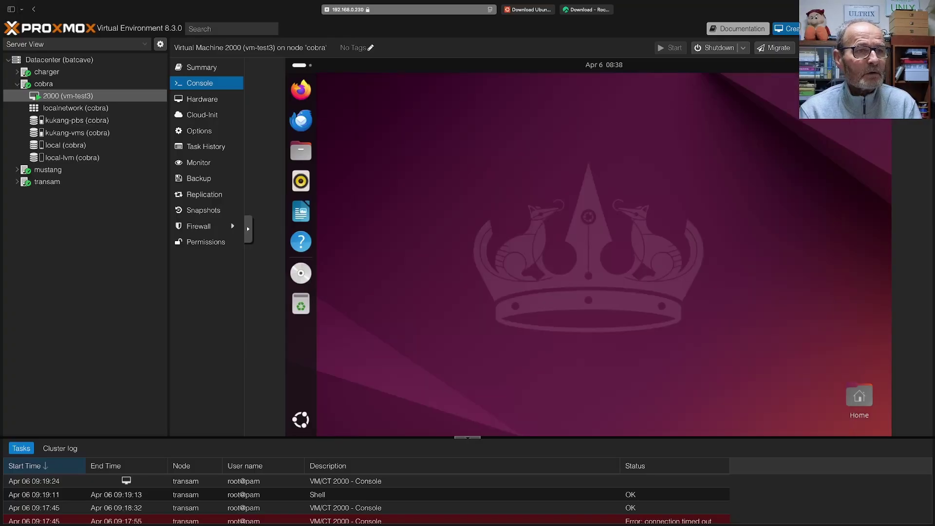
Open a terminal in the guest at the Desktop folder
right_click(537, 162)
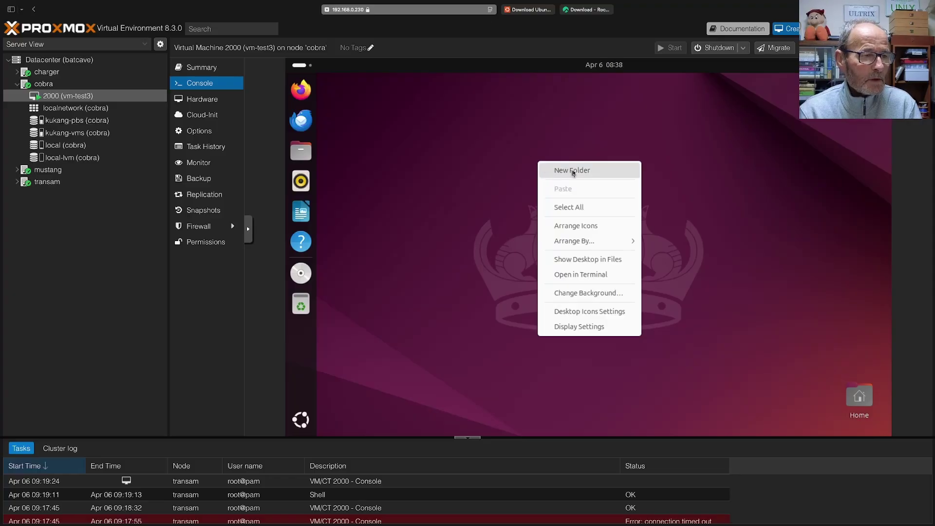
click(590, 275)
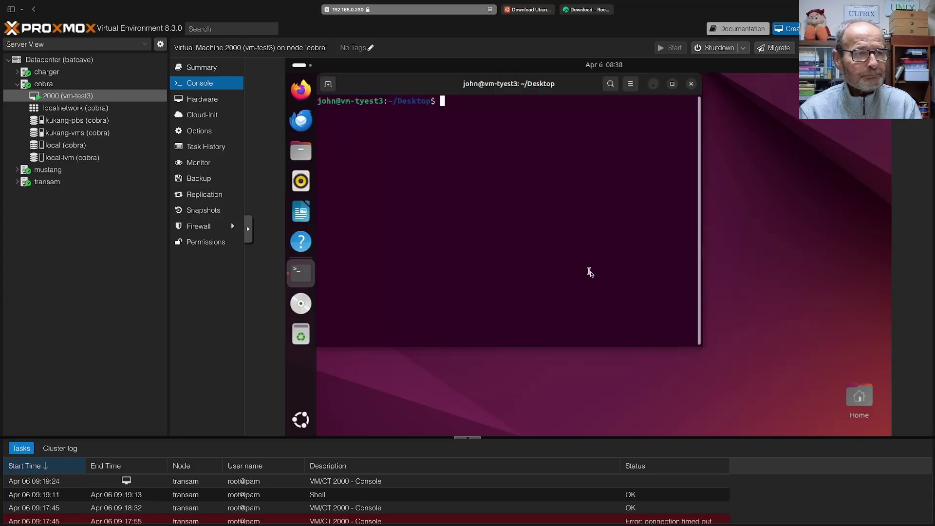